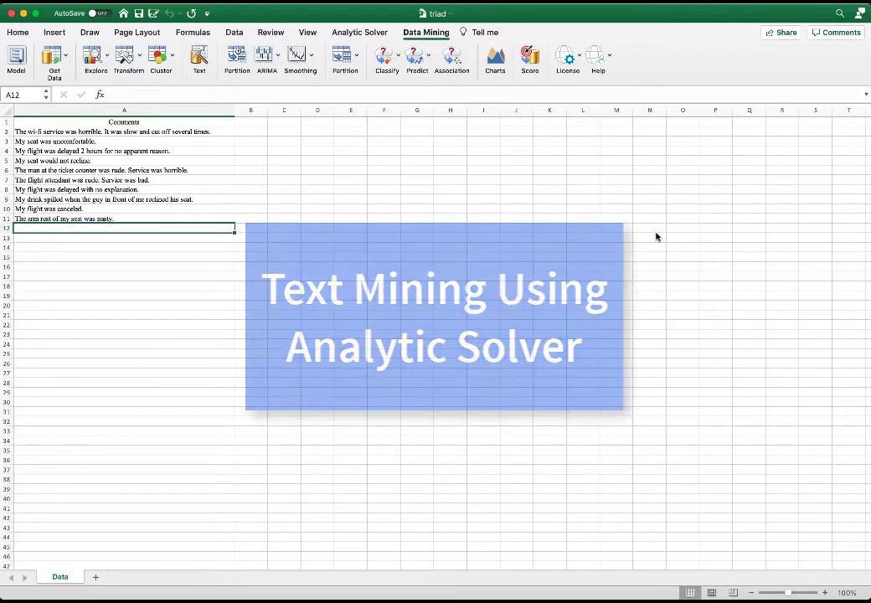
Start text mining with Comments as the text variable and advance to pre-processing.
left_click(144, 124)
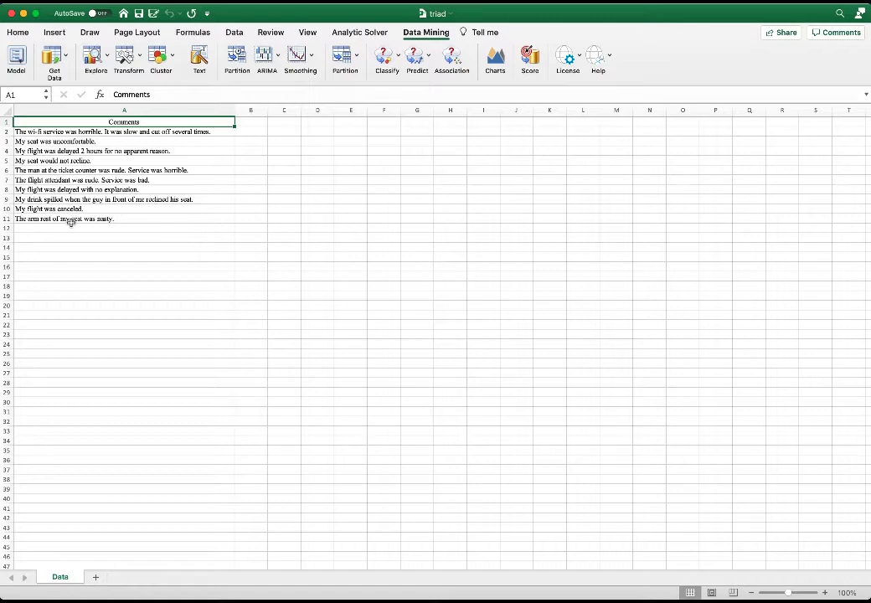
left_click(201, 59)
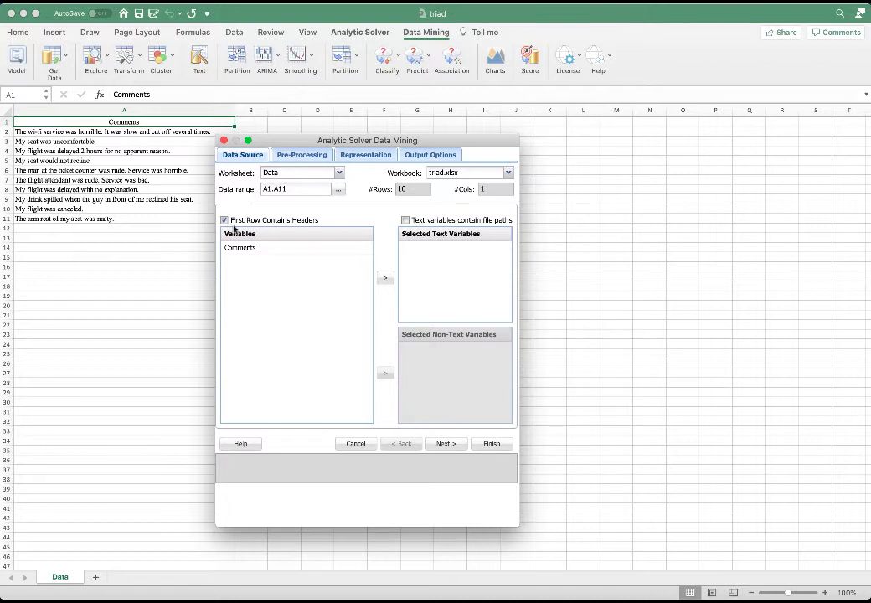
left_click(250, 253)
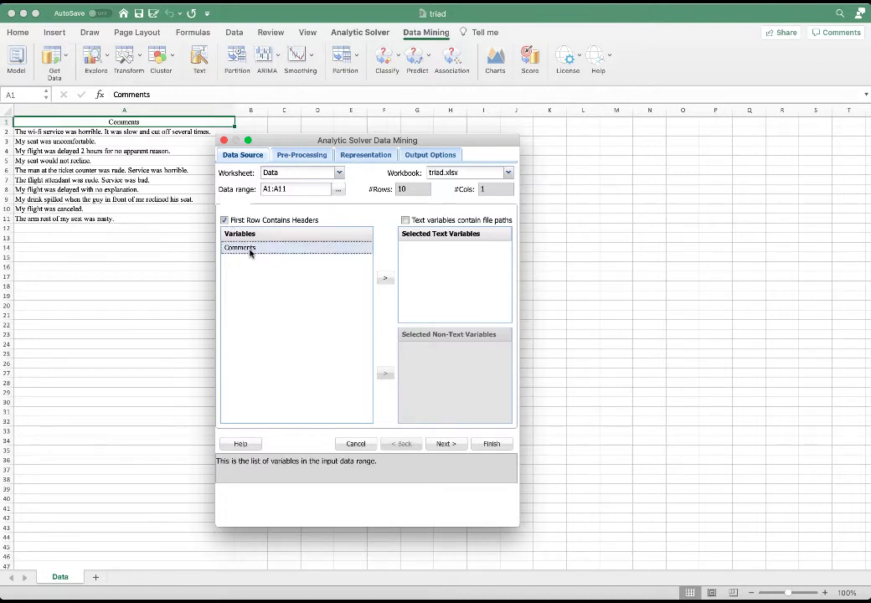
left_click(386, 278)
left_click(446, 443)
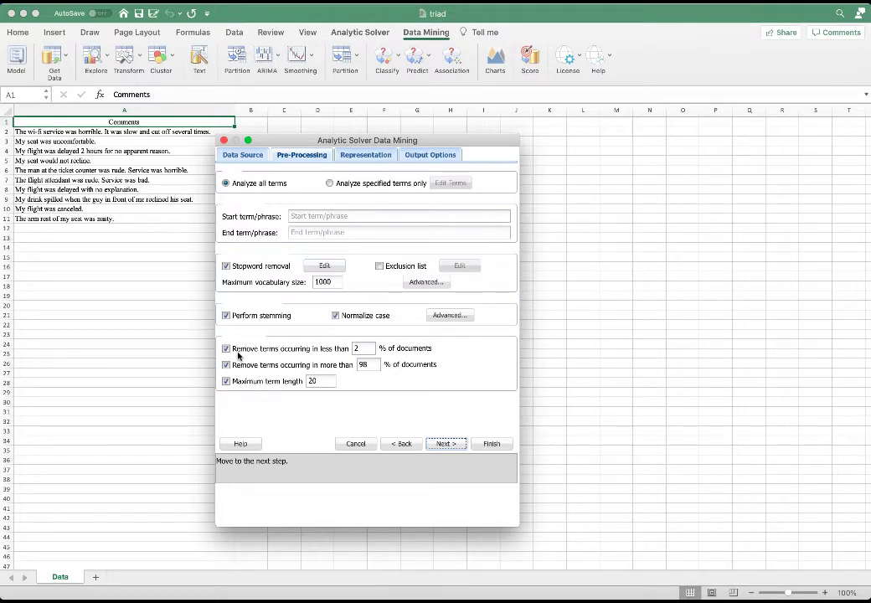
Raise the minimum term document percentage from 2% to 20%.
left_click(359, 348)
type("0")
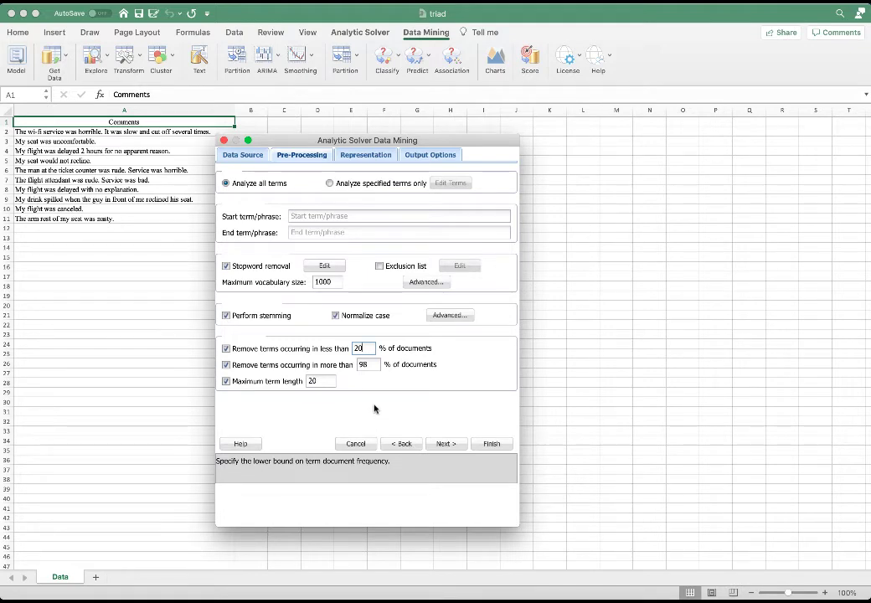
left_click(446, 451)
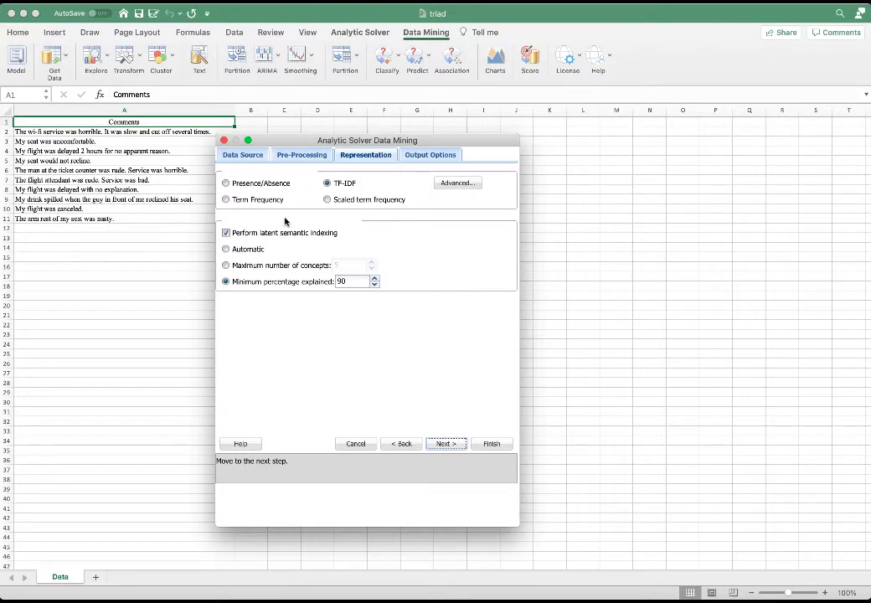
Use Presence/Absence term representation with latent semantic indexing turned off.
left_click(226, 183)
left_click(226, 233)
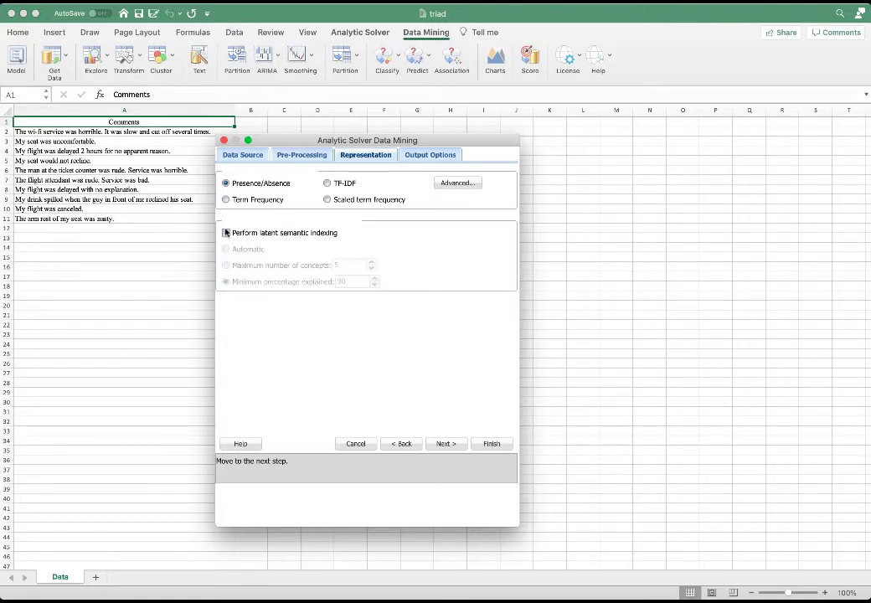
left_click(445, 443)
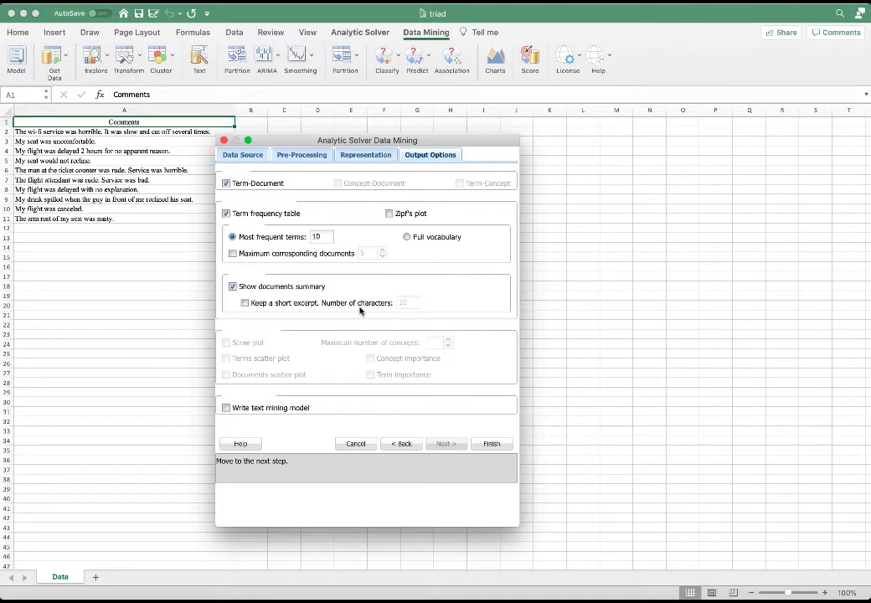
Finish the wizard with the default output options to run the text mining.
left_click(485, 445)
left_click(485, 445)
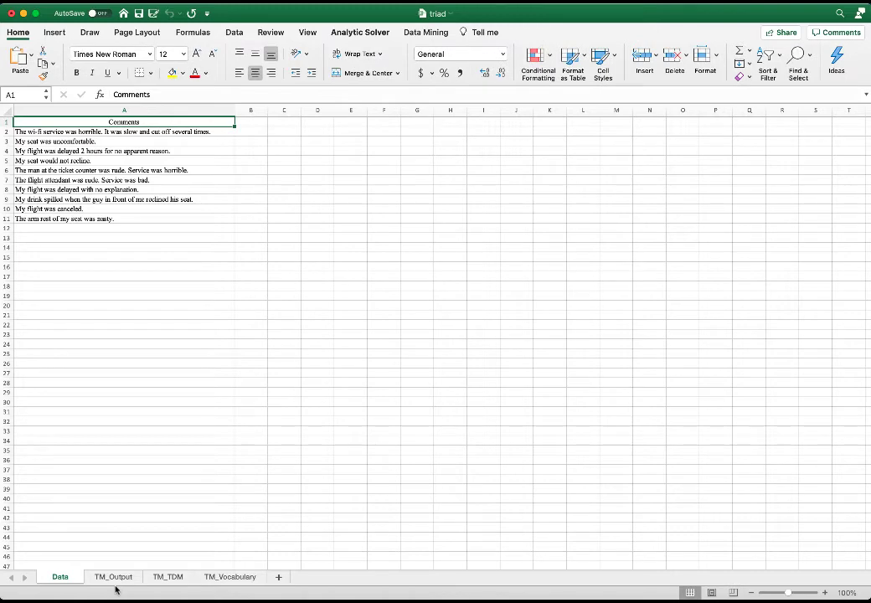
View the TM_Output sheet down to the Document Info term counts.
left_click(114, 579)
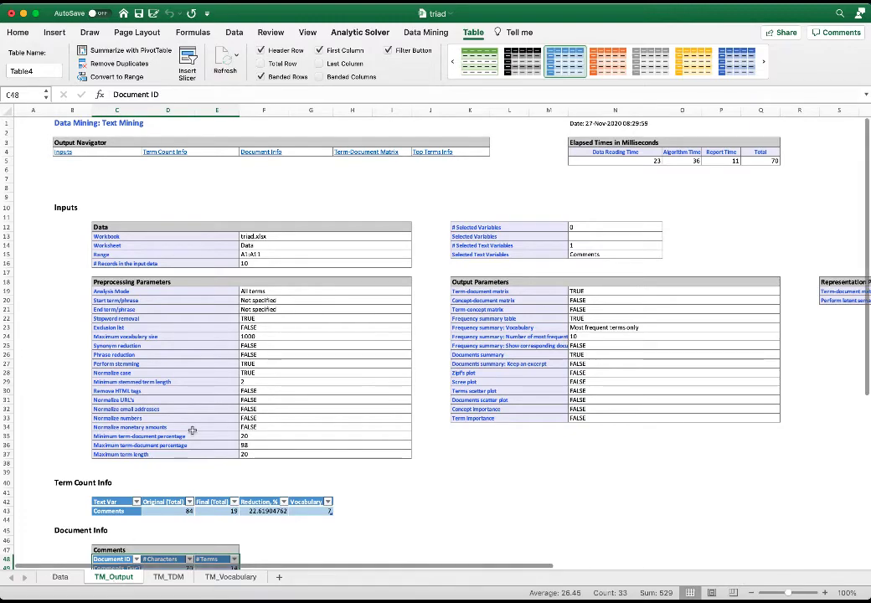
scroll(219, 383, "down", 8)
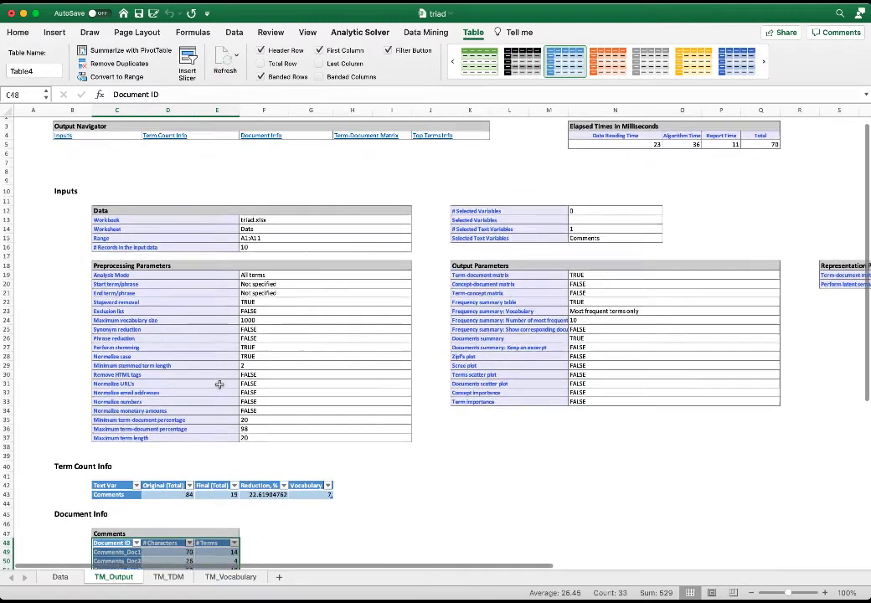
scroll(220, 384, "down", 1)
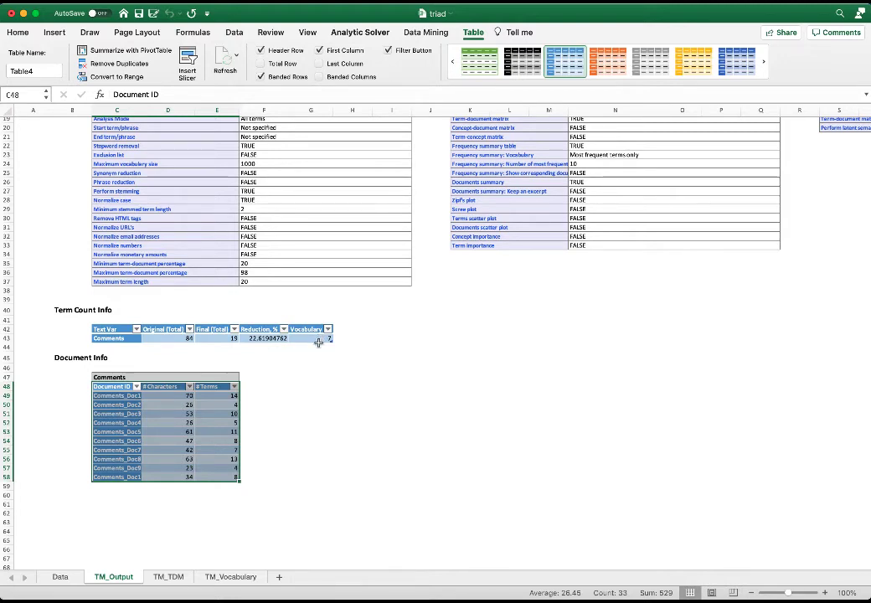
Review the TM_TDM matrix, highlighting the delay, horribl, reclin and servic columns.
key("ctrl+Page_Down")
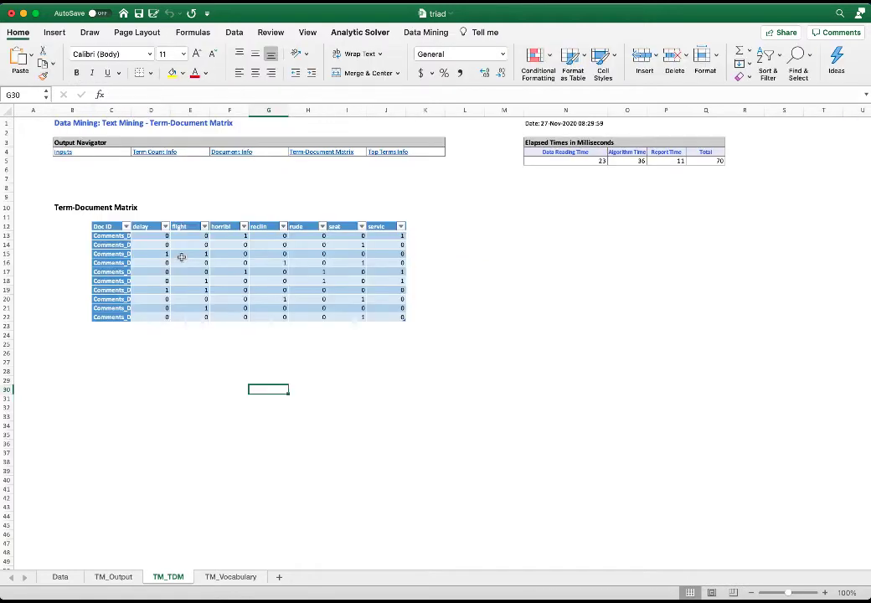
left_click(148, 227)
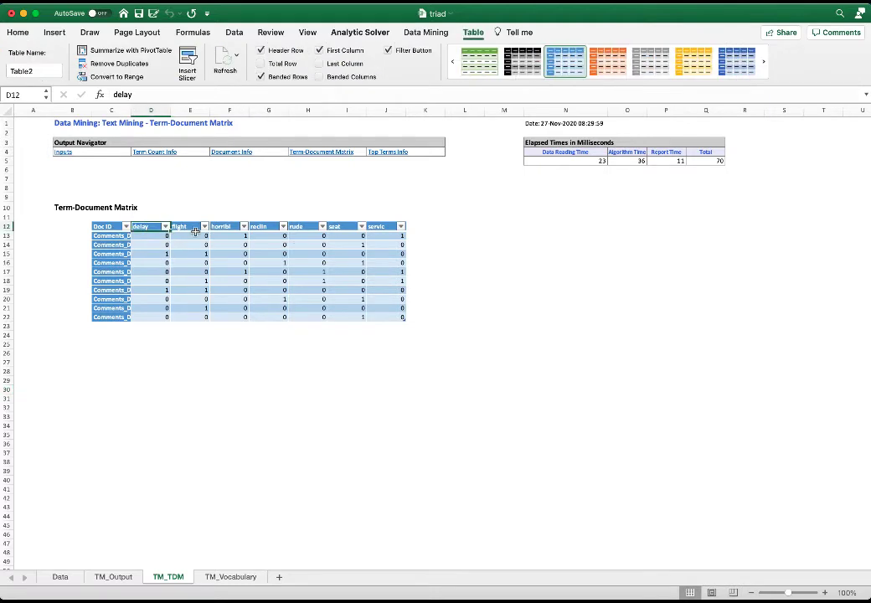
left_click(225, 227)
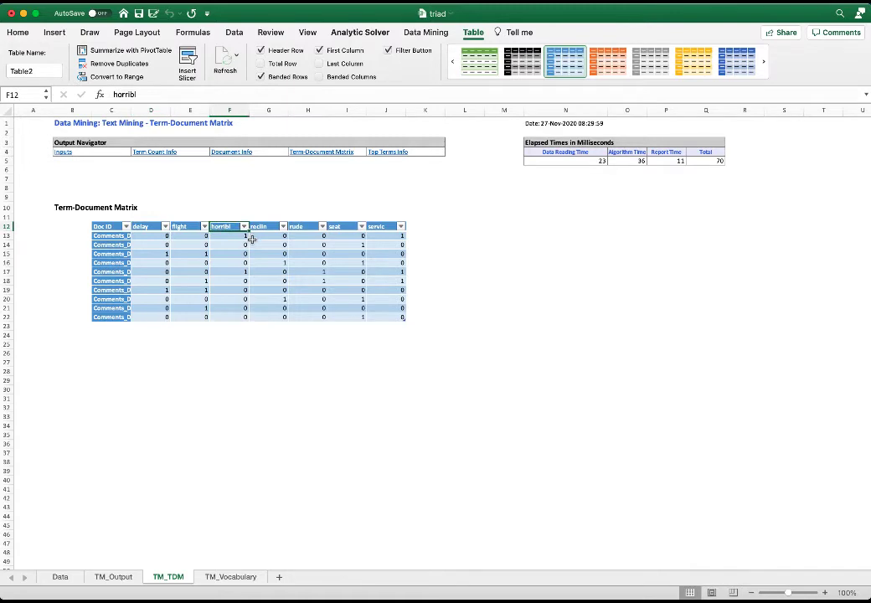
left_click(270, 227)
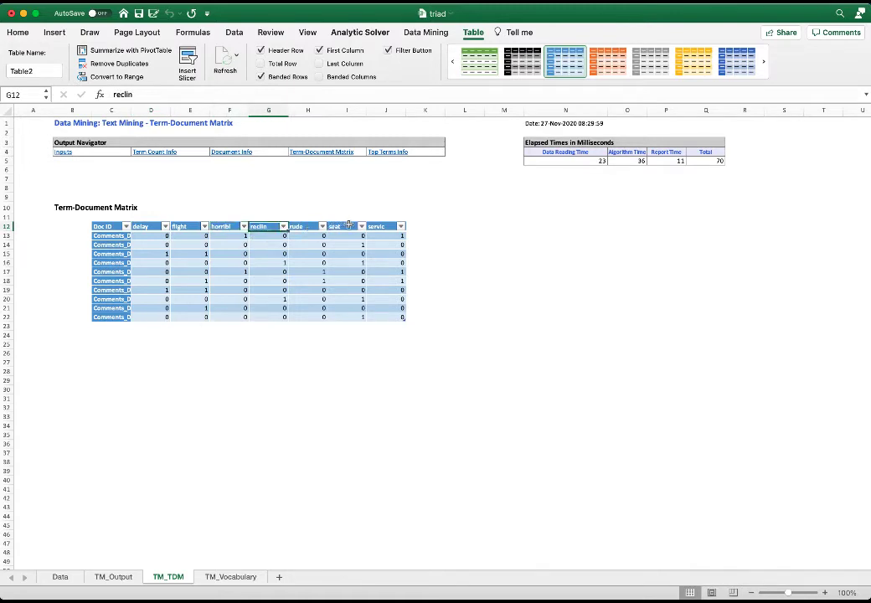
left_click(379, 227)
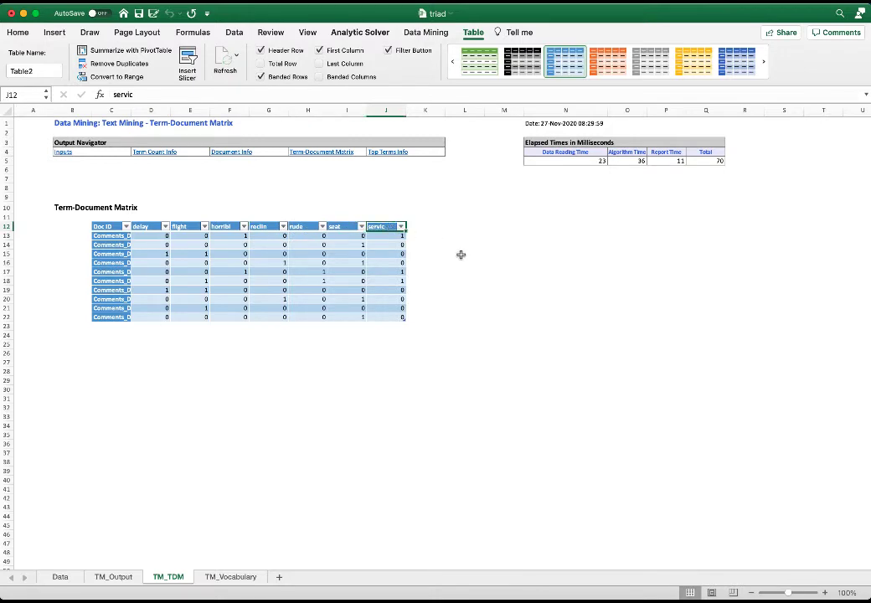
left_click(268, 353)
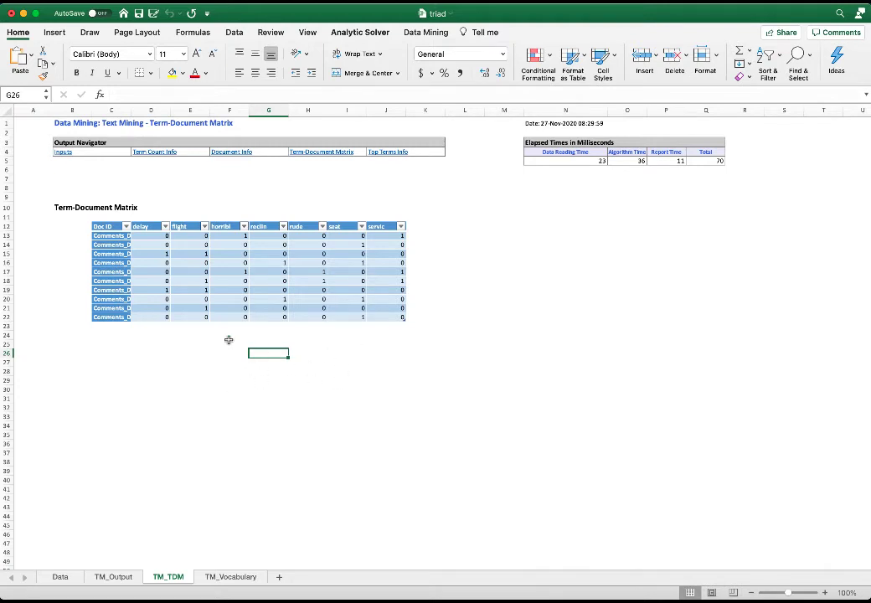
Inspect TM_Vocabulary's top terms with collection and document frequencies, then return to TM_TDM.
left_click(232, 578)
left_click(310, 333)
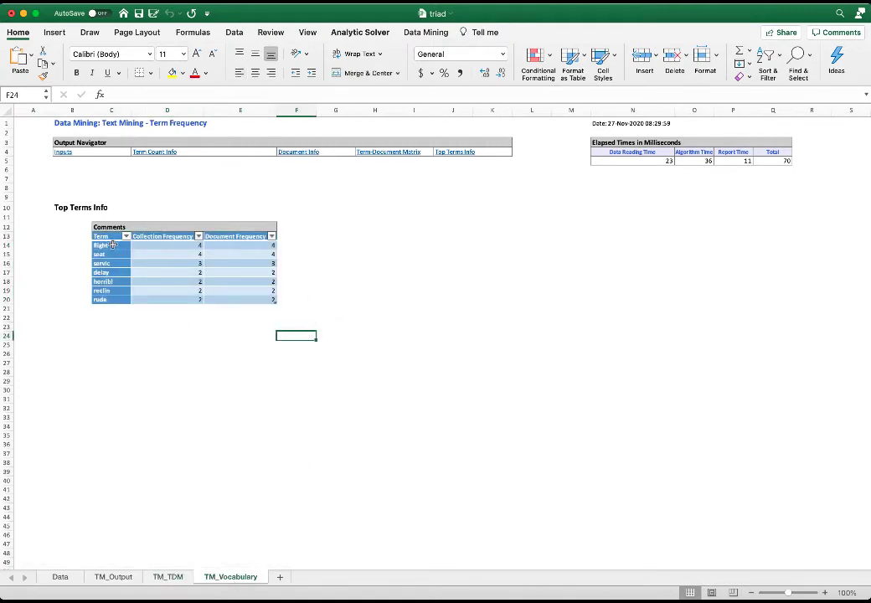
left_click_drag(119, 247, 115, 304)
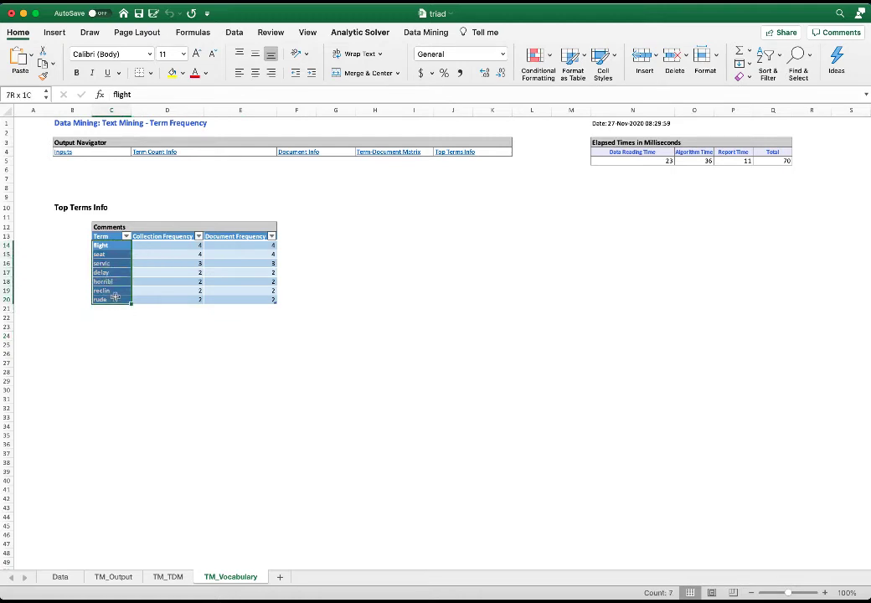
left_click_drag(174, 245, 177, 301)
left_click_drag(232, 245, 231, 285)
left_click(325, 298)
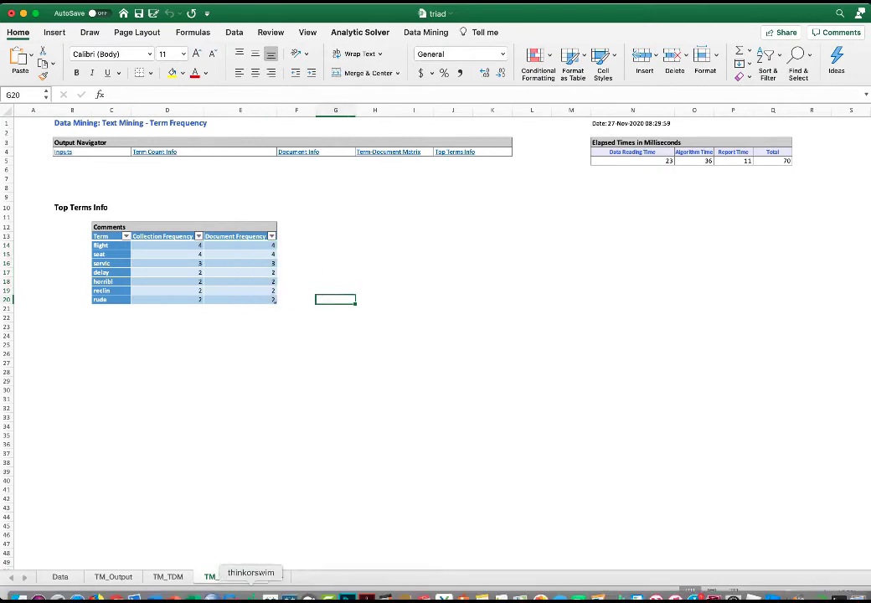
left_click(168, 577)
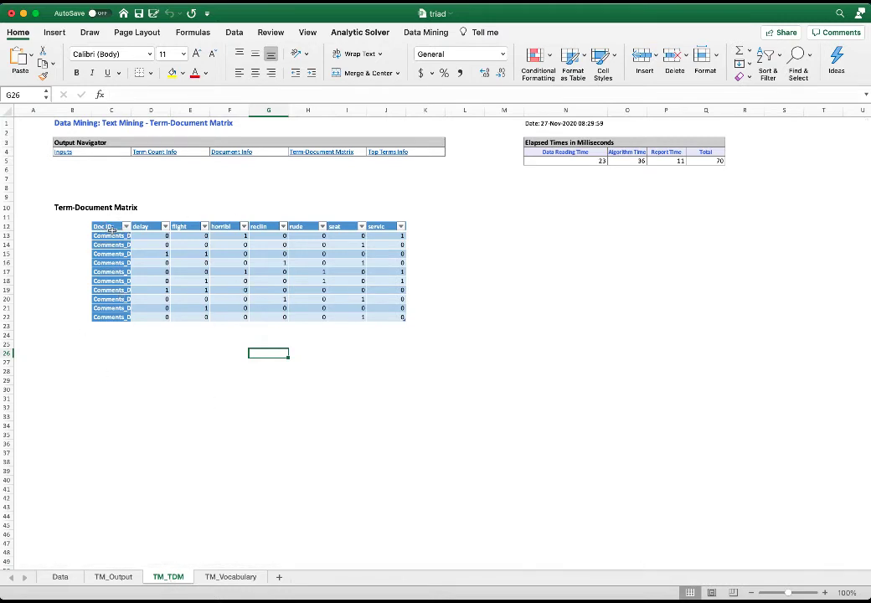
Copy the C12:J22 term-document matrix into A1 of a new workbook, Book3.
left_click_drag(104, 227, 373, 319)
key("super+c")
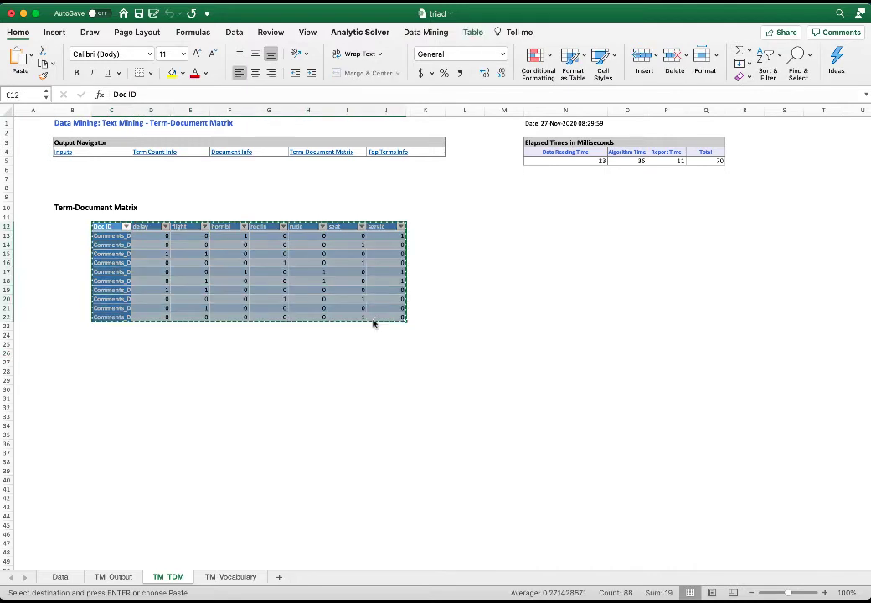
left_click(52, 4)
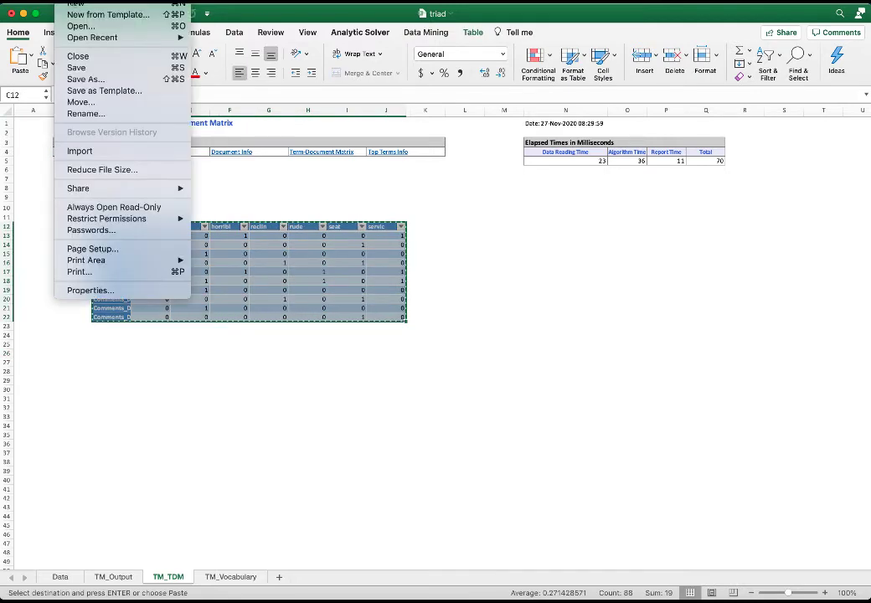
key("Escape")
key("super+n")
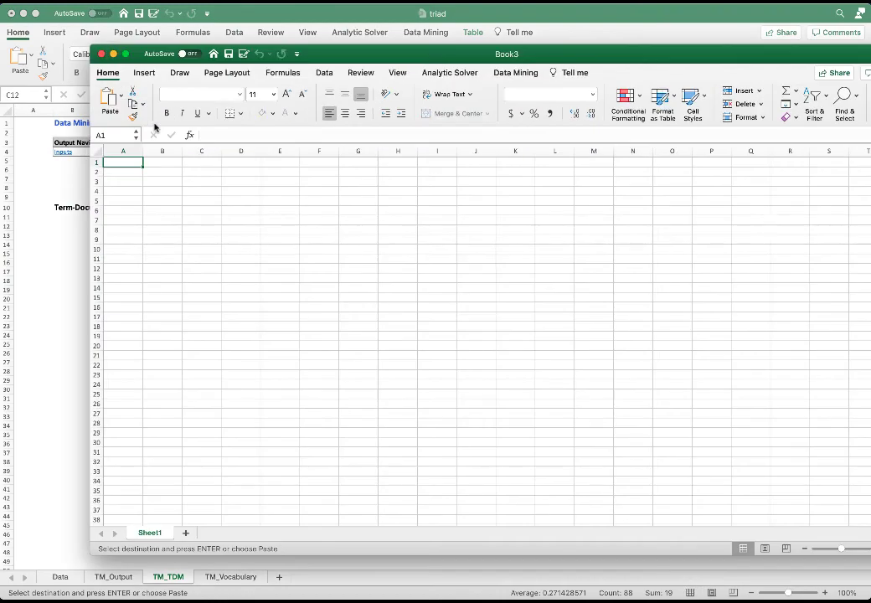
key("super+v")
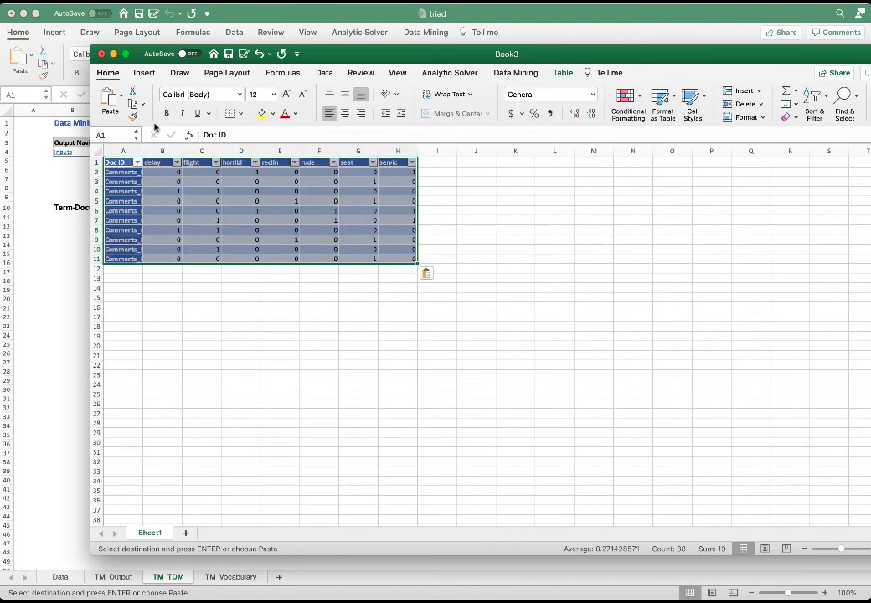
left_click(426, 32)
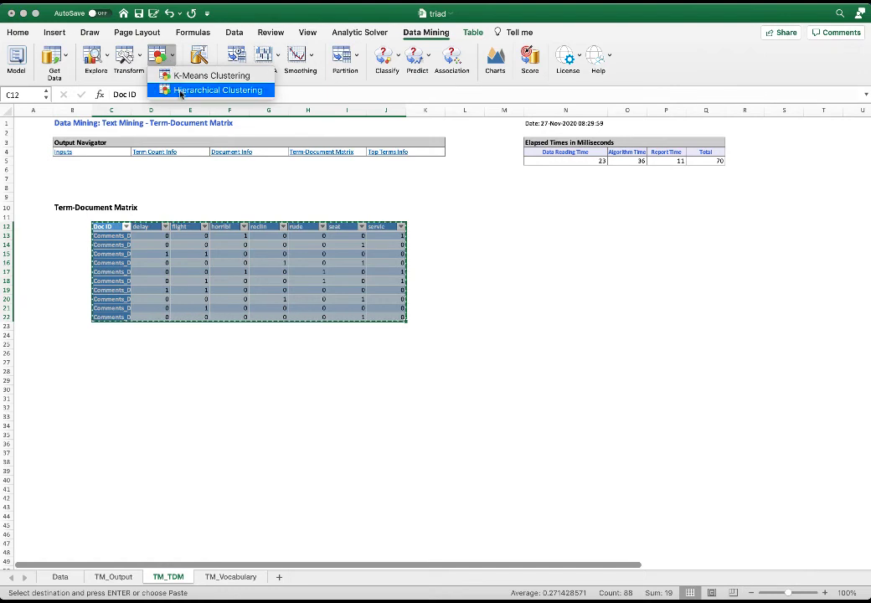
Start hierarchical clustering using the seven terms delay through servic as variables.
left_click(172, 88)
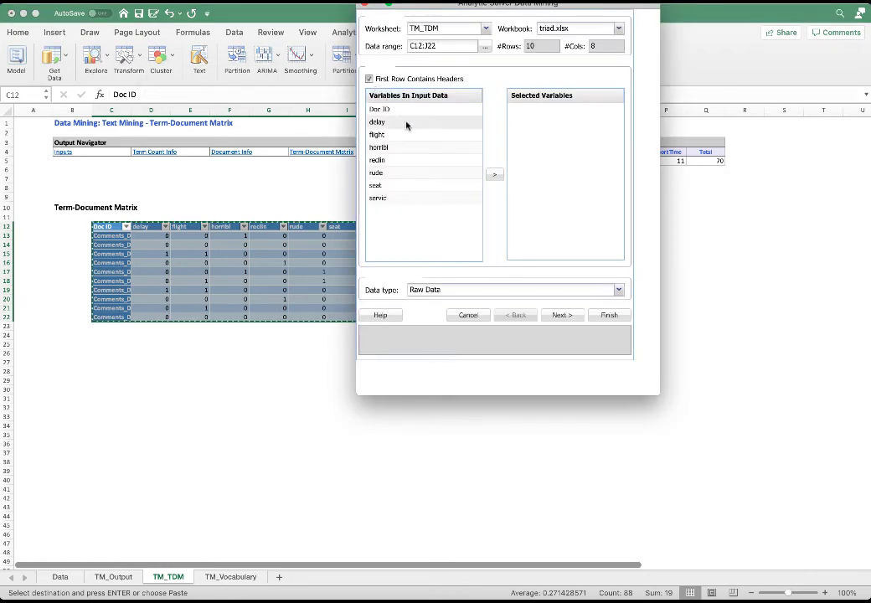
left_click(399, 126)
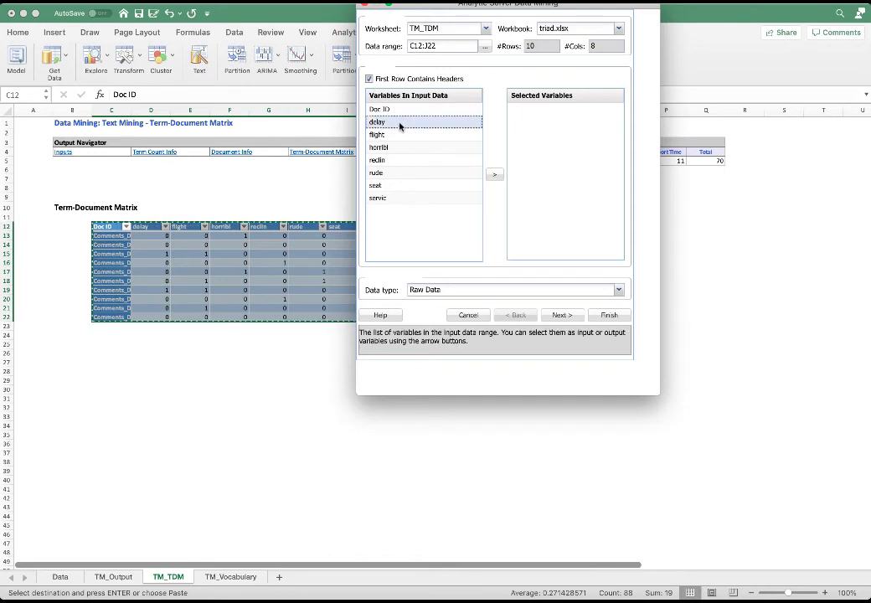
left_click(399, 197, "shift")
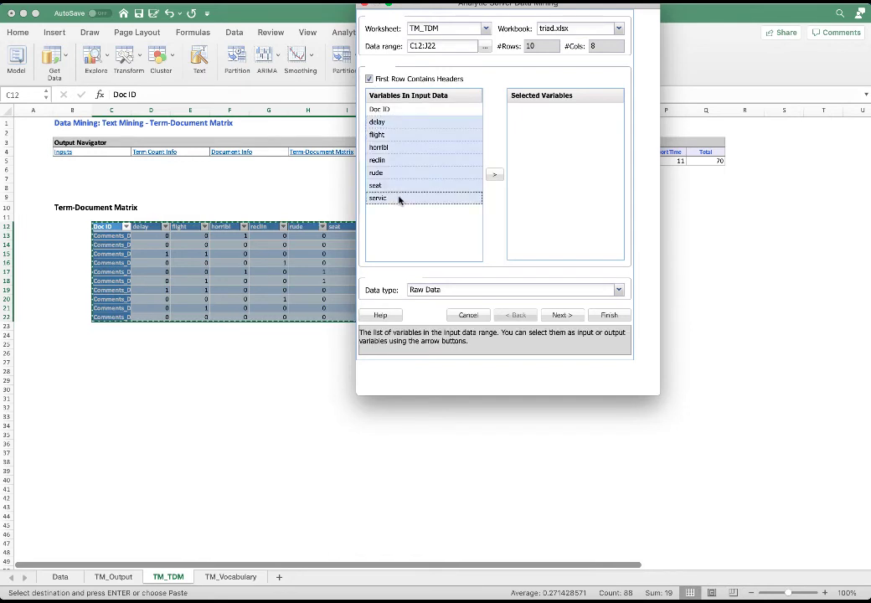
left_click(495, 175)
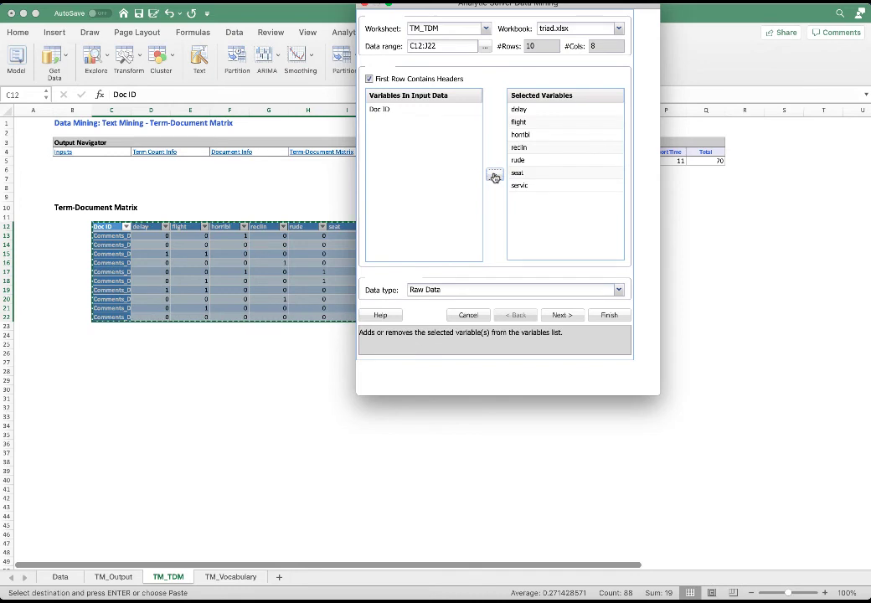
left_click(567, 320)
Cluster with matching coefficients into 3 clusters and run it.
left_click(553, 49)
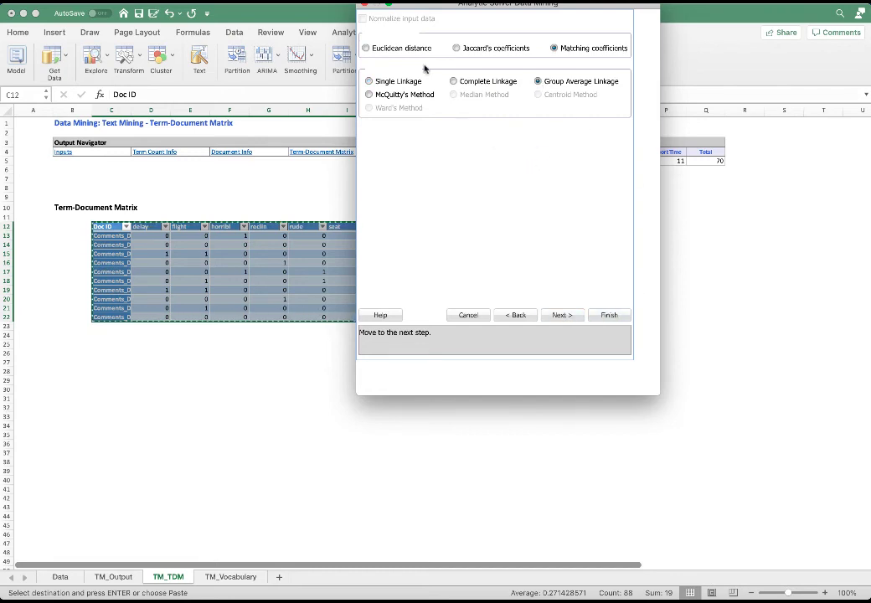
left_click_drag(575, 11, 558, 59)
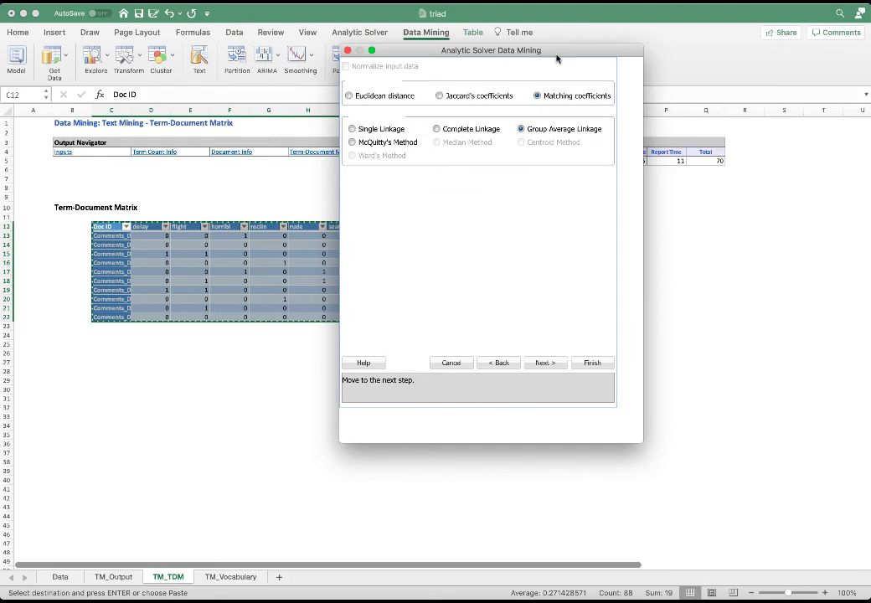
left_click(551, 365)
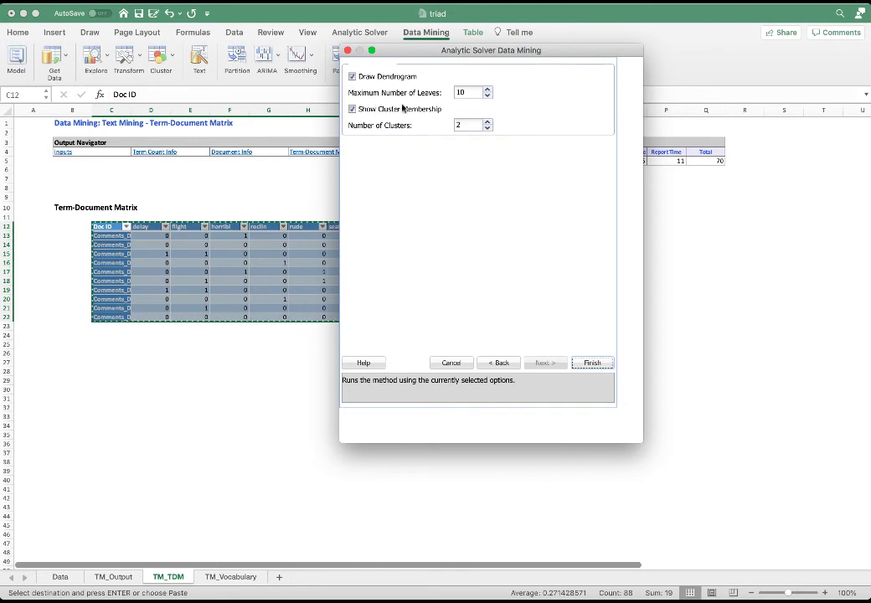
left_click(462, 128)
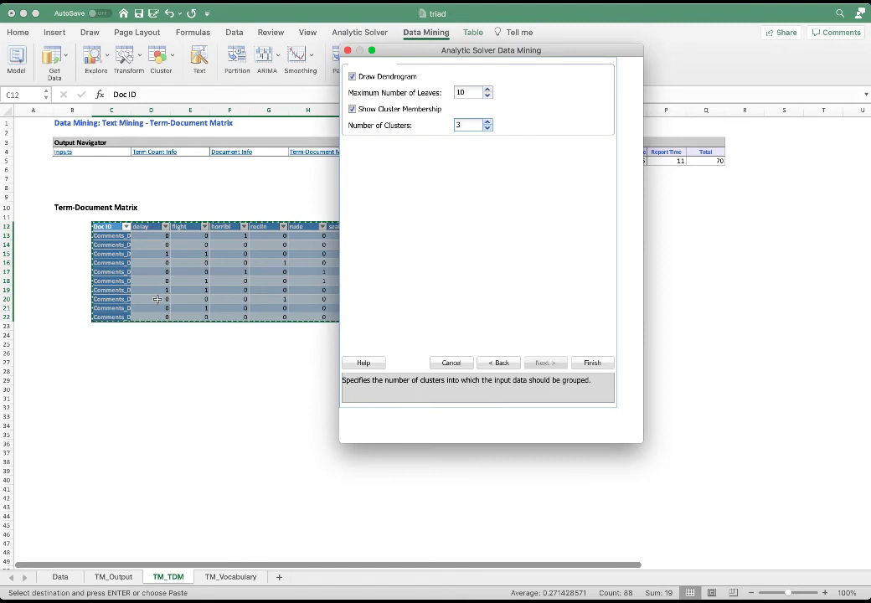
left_click(592, 363)
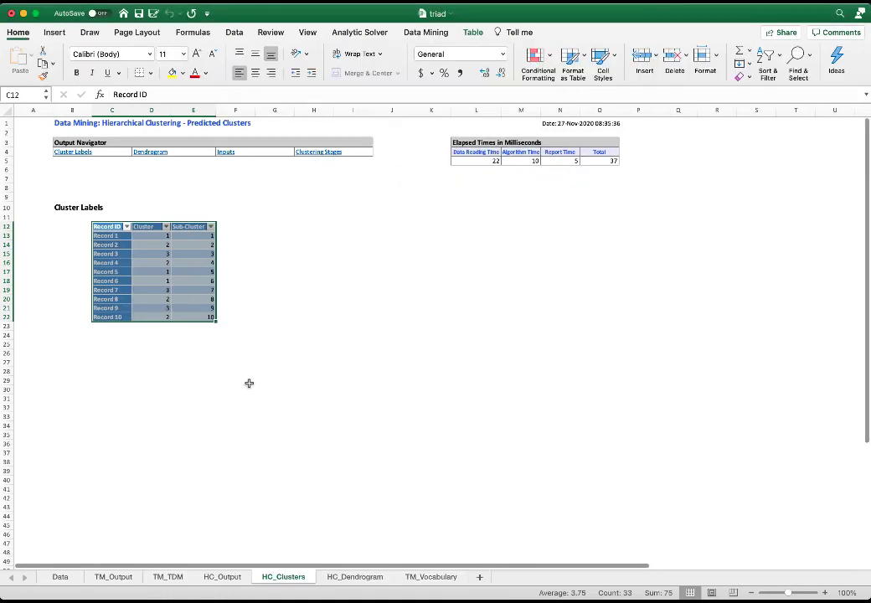
Paste the term-document matrix at F12 of HC_Clusters and select the combined C12:M22 table.
left_click(247, 382)
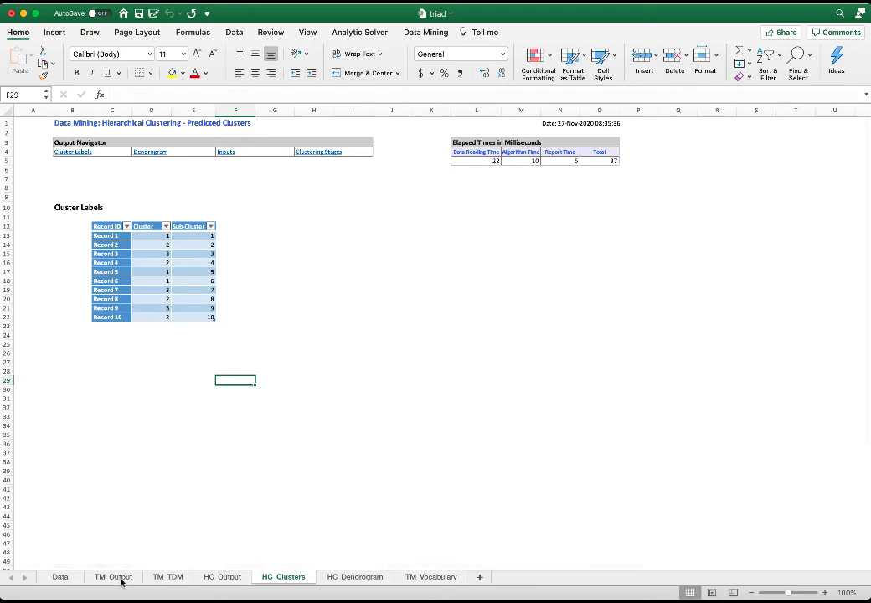
left_click(168, 577)
left_click(282, 577)
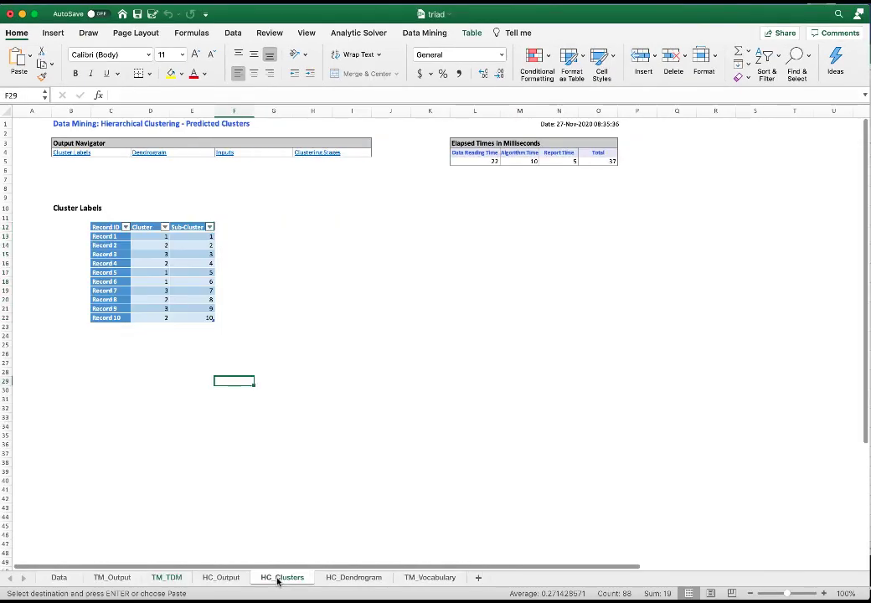
left_click(224, 227)
key("cmd+v")
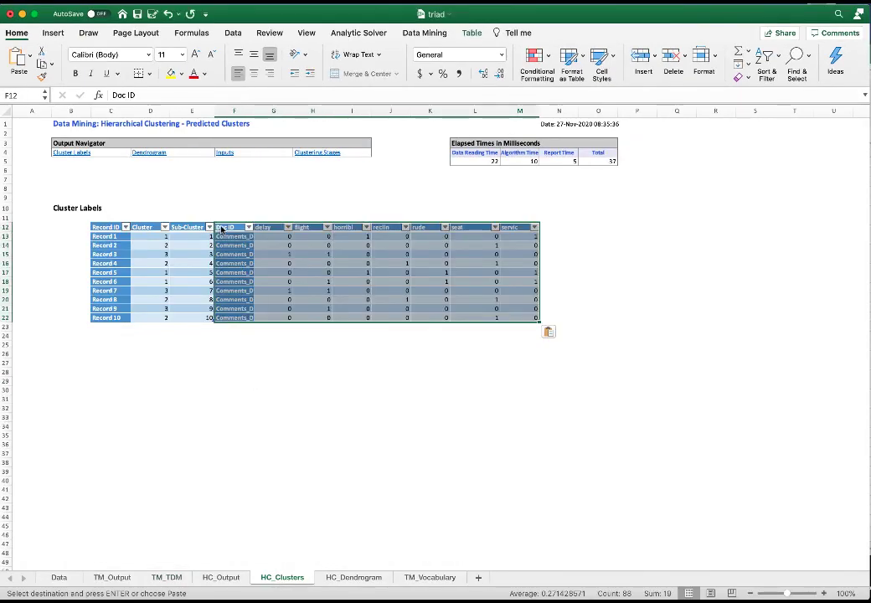
left_click(234, 379)
left_click_drag(106, 227, 532, 323)
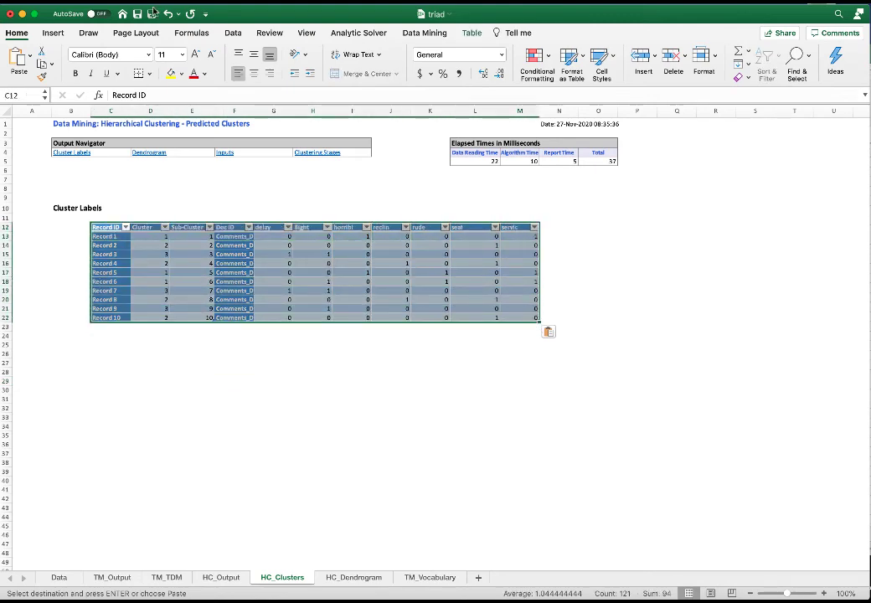
Insert an empty pivot table from the combined table at cell F27 on the HC_Clusters sheet.
left_click(53, 33)
left_click(21, 63)
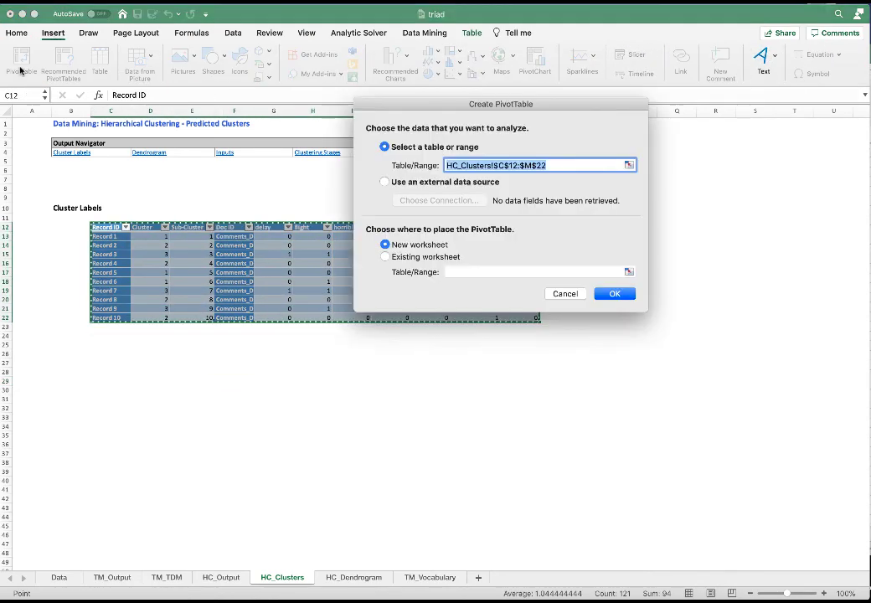
left_click(400, 256)
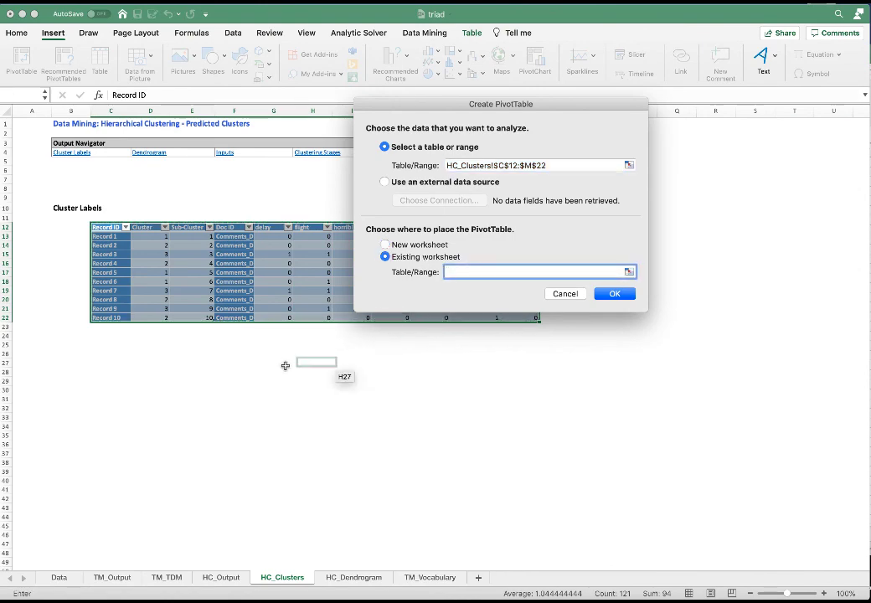
left_click(236, 362)
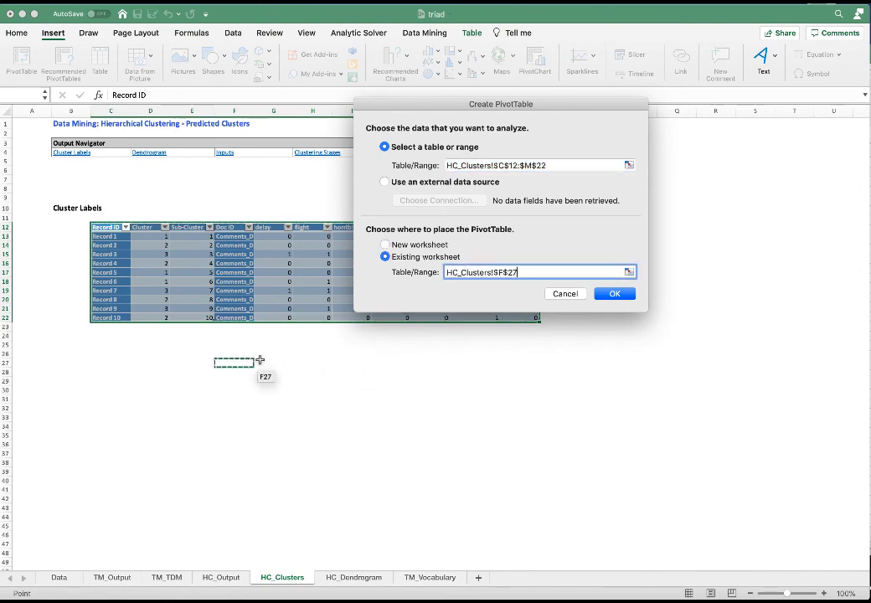
left_click(627, 293)
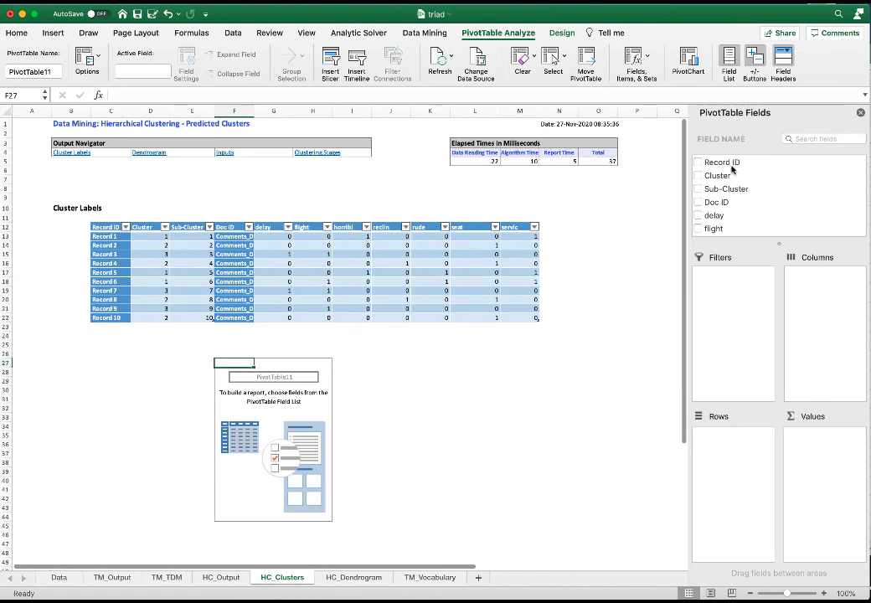
Group pivot rows by Cluster and sum delay, flight, horribl, reclin, rude, seat and servic.
left_click(699, 175)
scroll(718, 225, "down", 1)
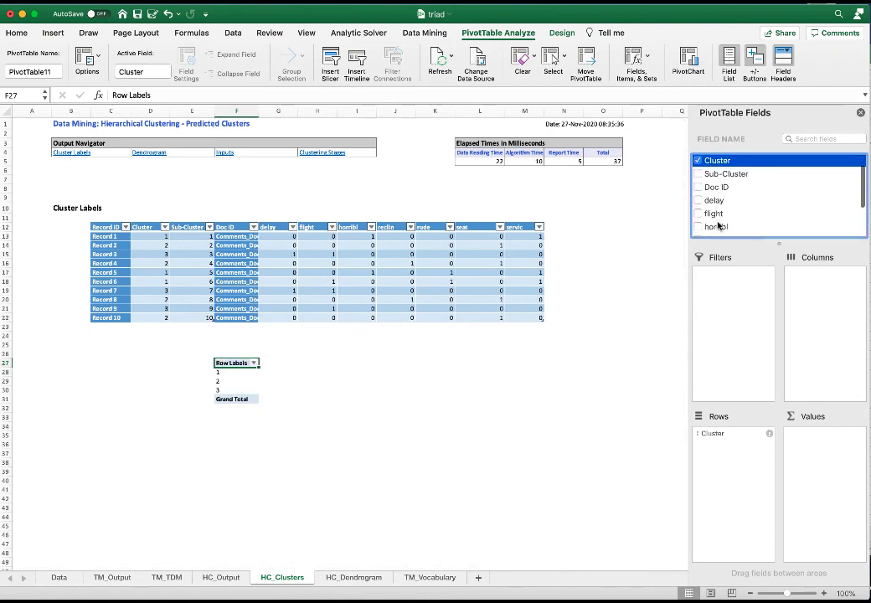
scroll(718, 224, "down", 3)
left_click(697, 162)
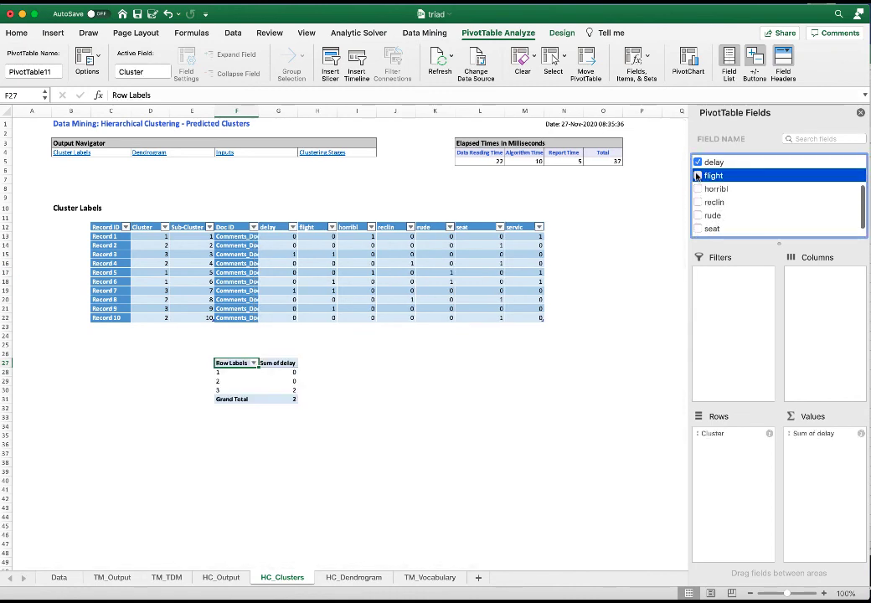
left_click(698, 175)
left_click(698, 189)
left_click(698, 202)
left_click(698, 215)
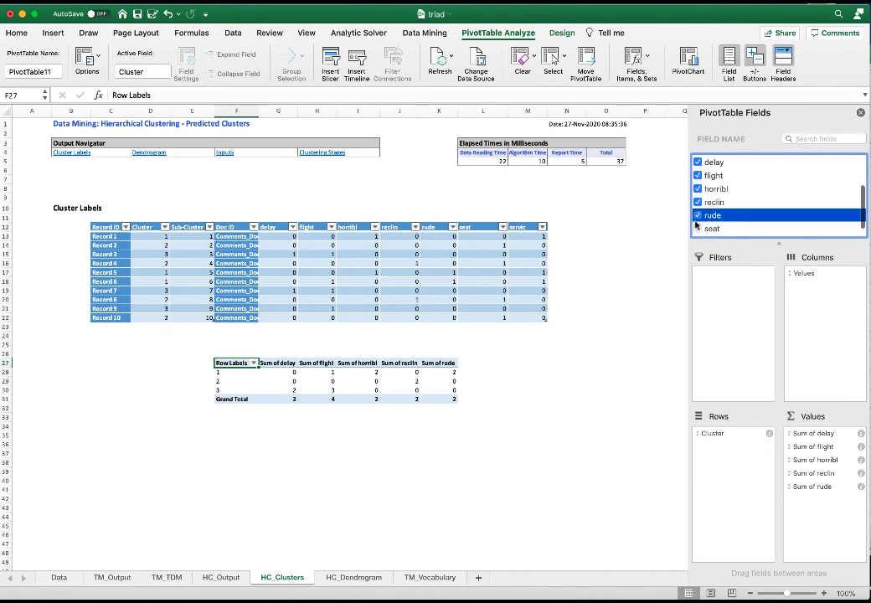
left_click(698, 228)
scroll(698, 228, "down", 1)
left_click(698, 231)
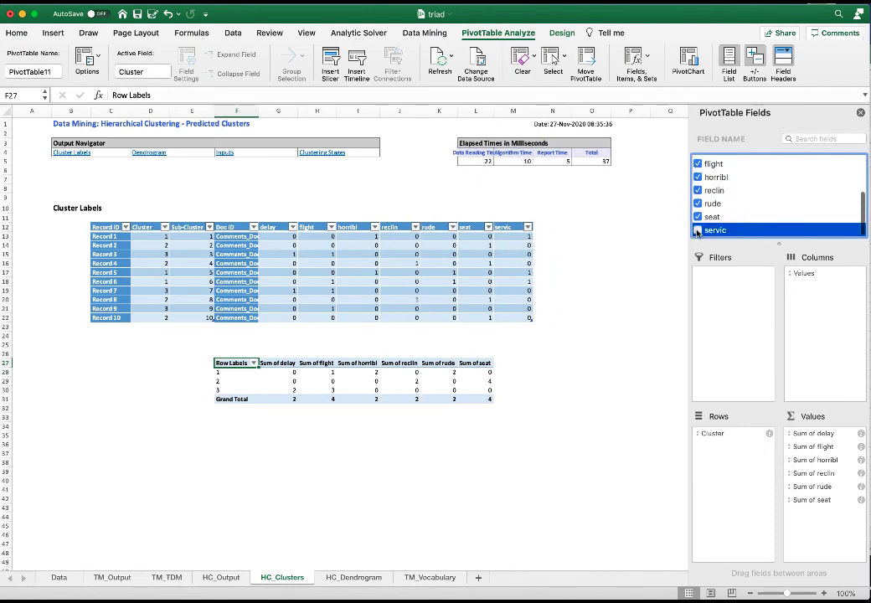
left_click(697, 230)
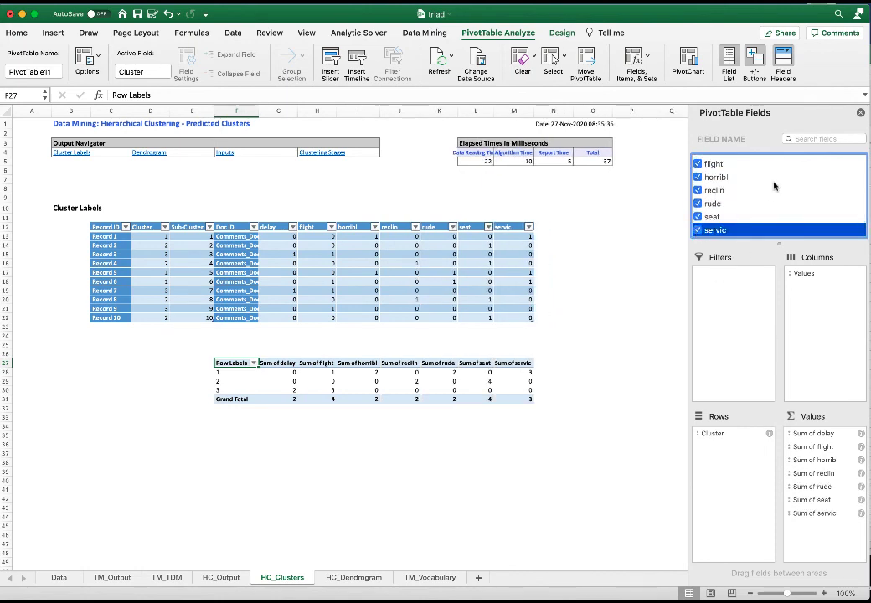
Add a count of Record ID per cluster to the pivot table.
scroll(774, 186, "up", 5)
left_click(724, 165)
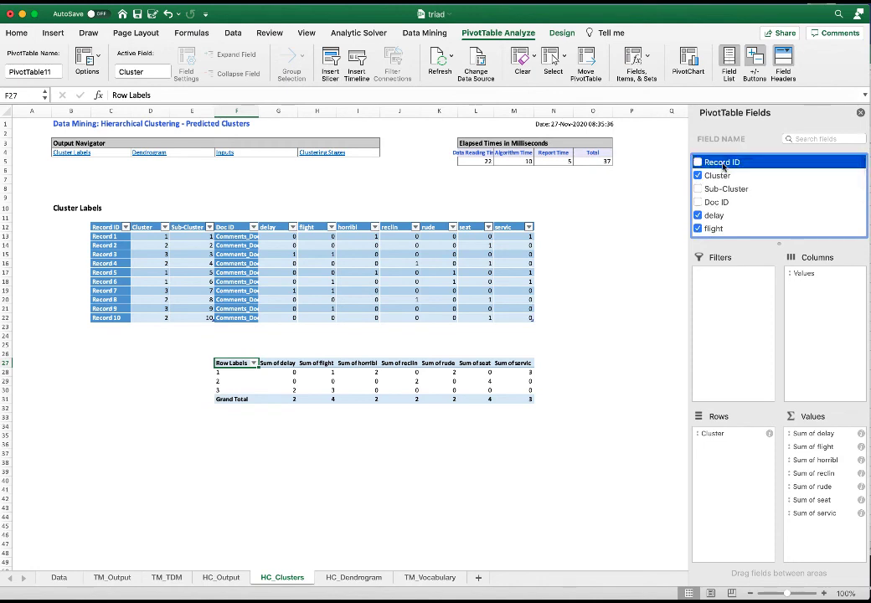
left_click(699, 163)
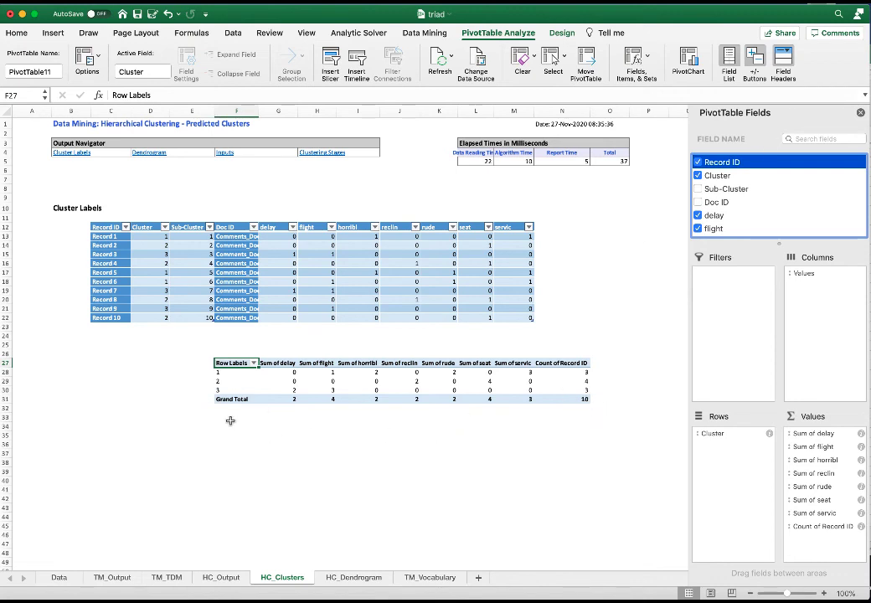
left_click(563, 372)
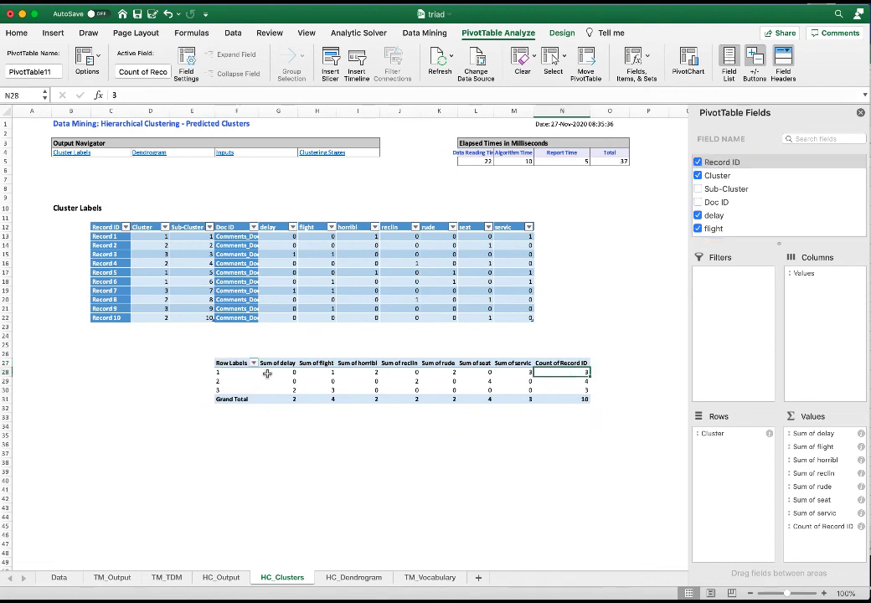
left_click_drag(311, 373, 513, 374)
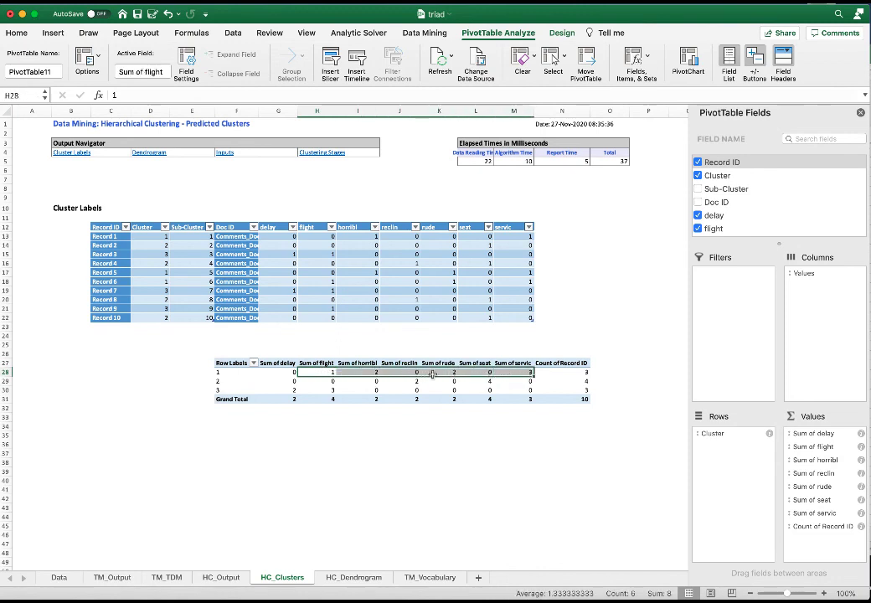
left_click(520, 373)
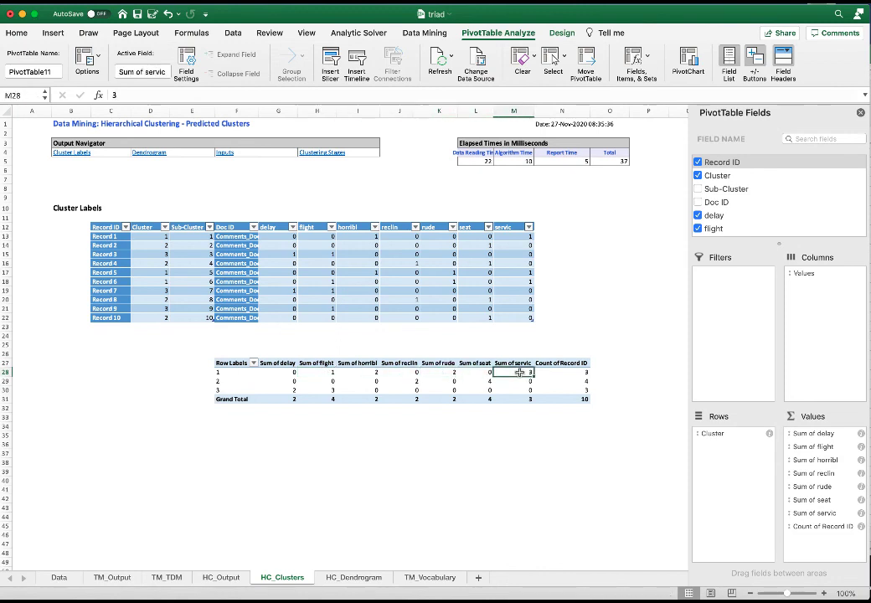
left_click(356, 372)
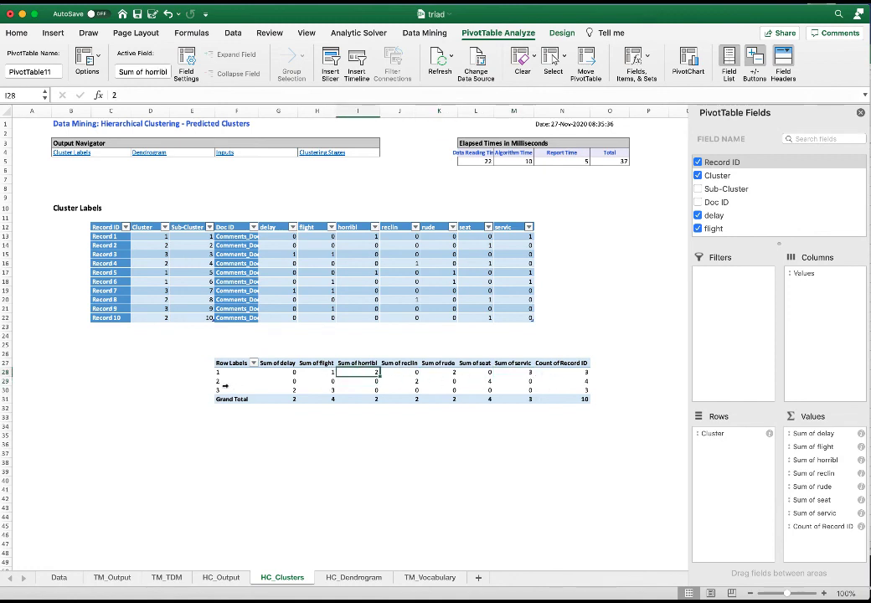
left_click(416, 382)
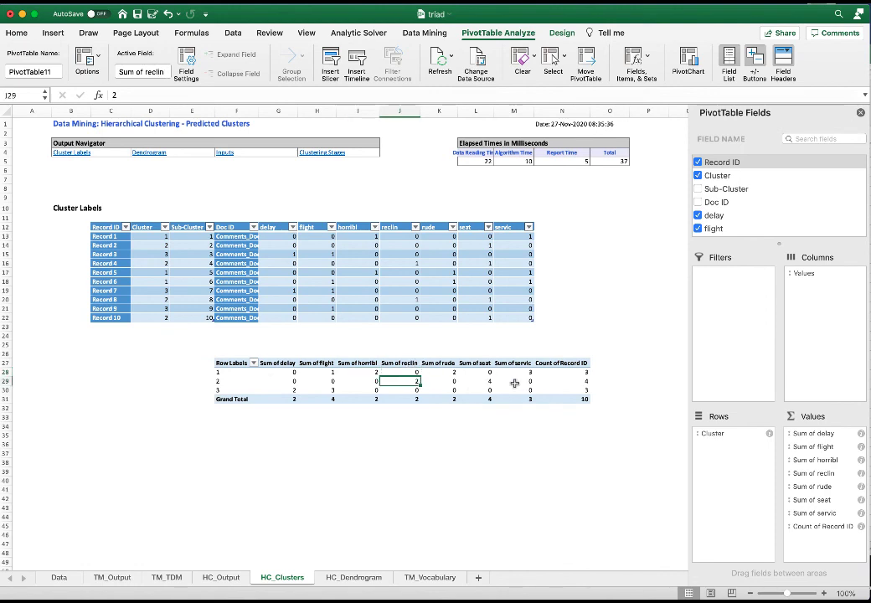
left_click(489, 383)
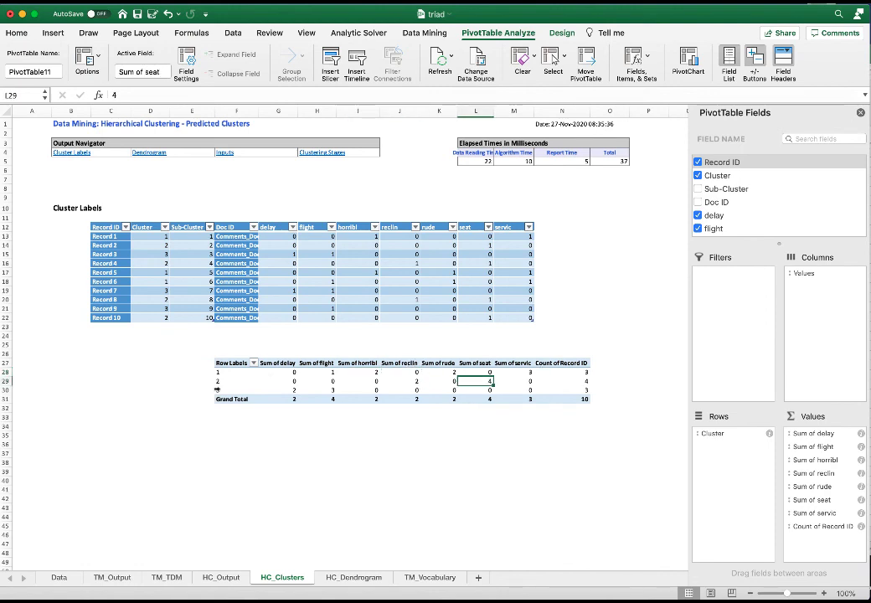
left_click(292, 392)
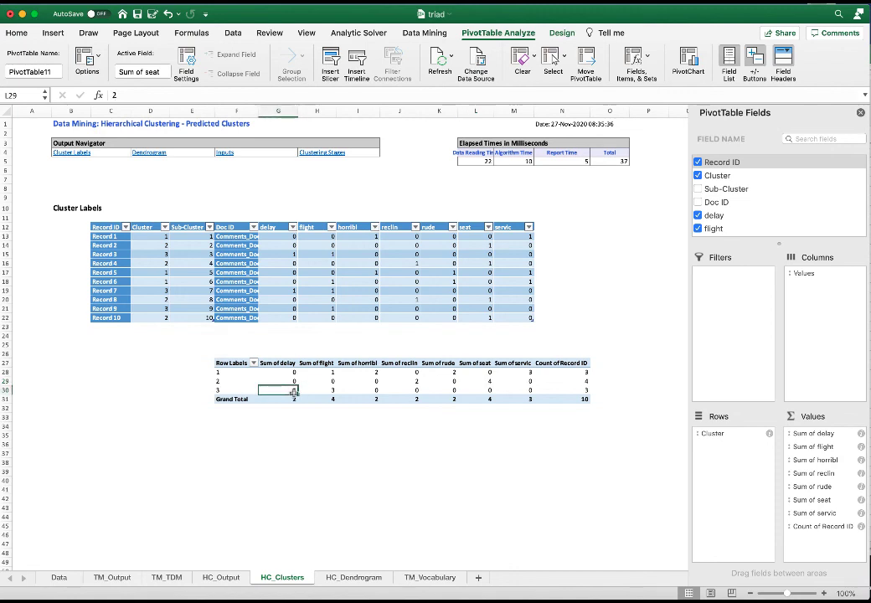
left_click_drag(294, 392, 334, 394)
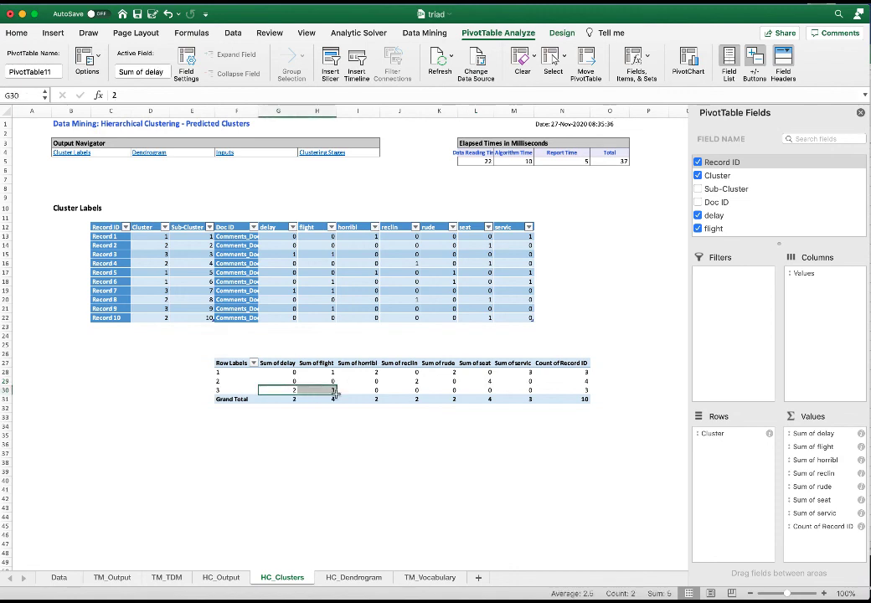
left_click(356, 390)
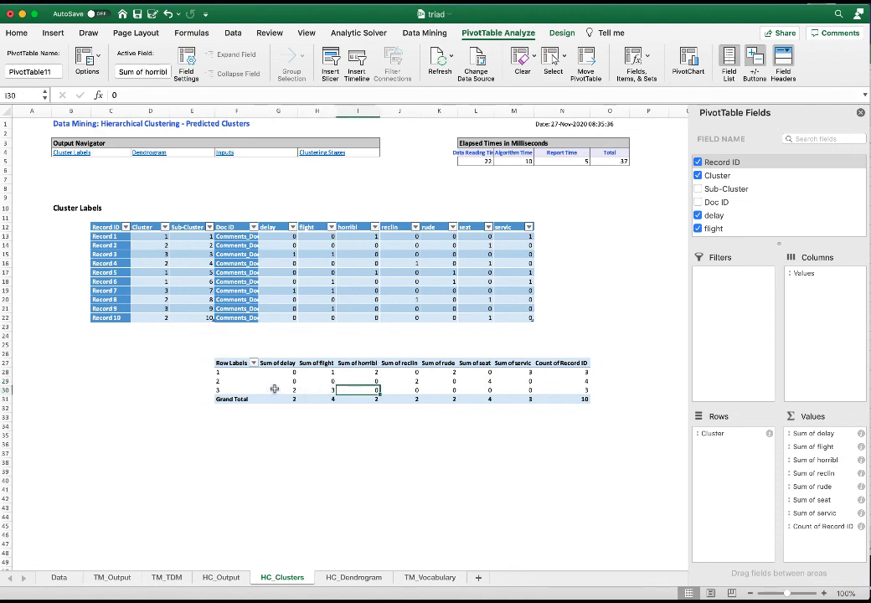
left_click(322, 391)
left_click(470, 386)
key("super+a")
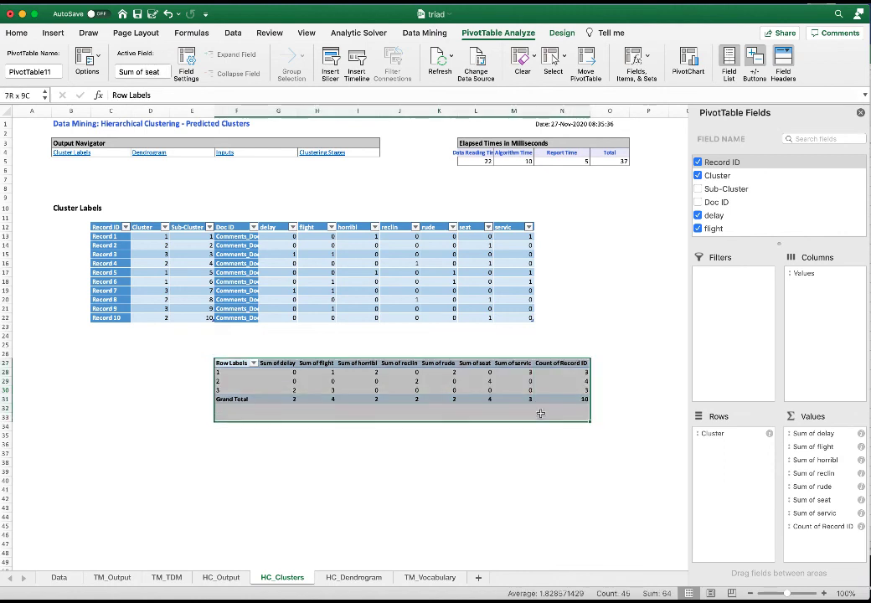
left_click(490, 451)
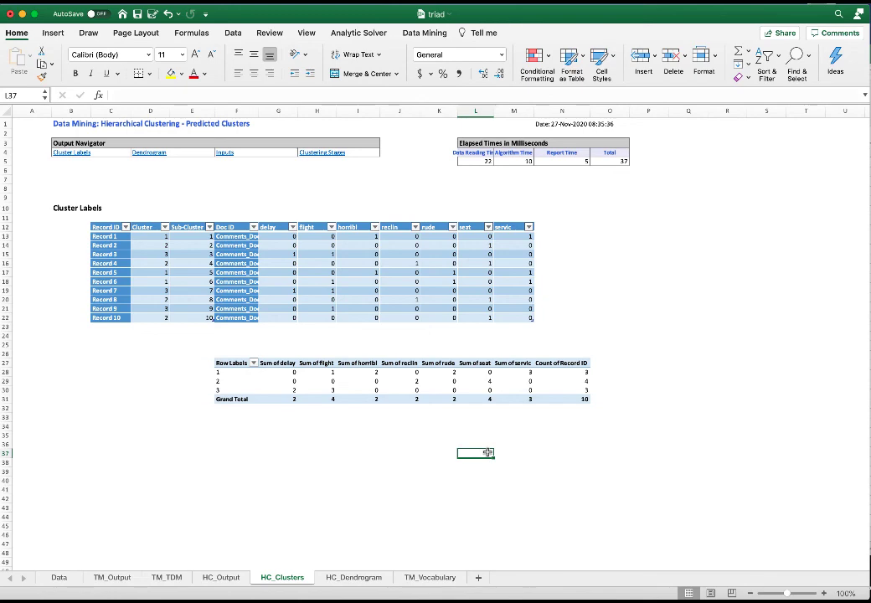
left_click(291, 389)
left_click(314, 478)
left_click(331, 373)
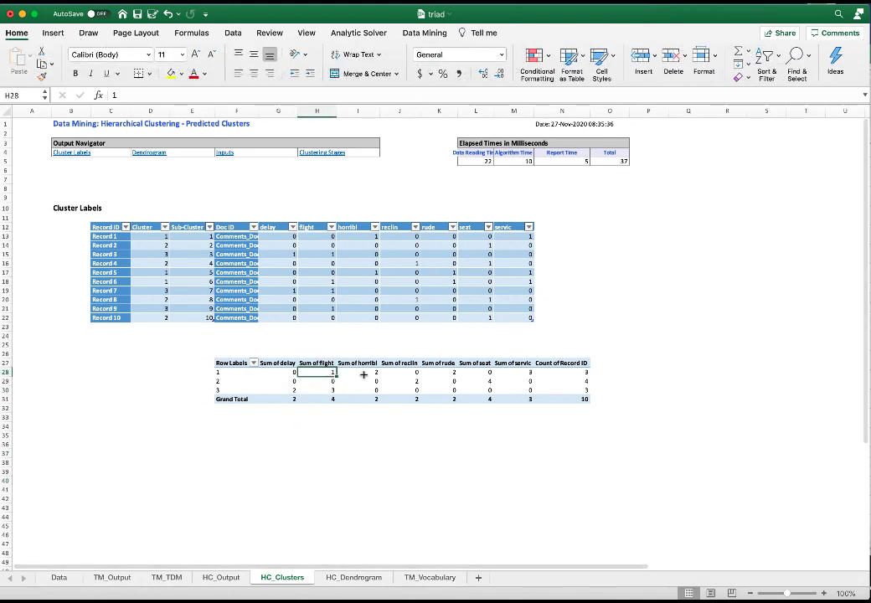
left_click(400, 381)
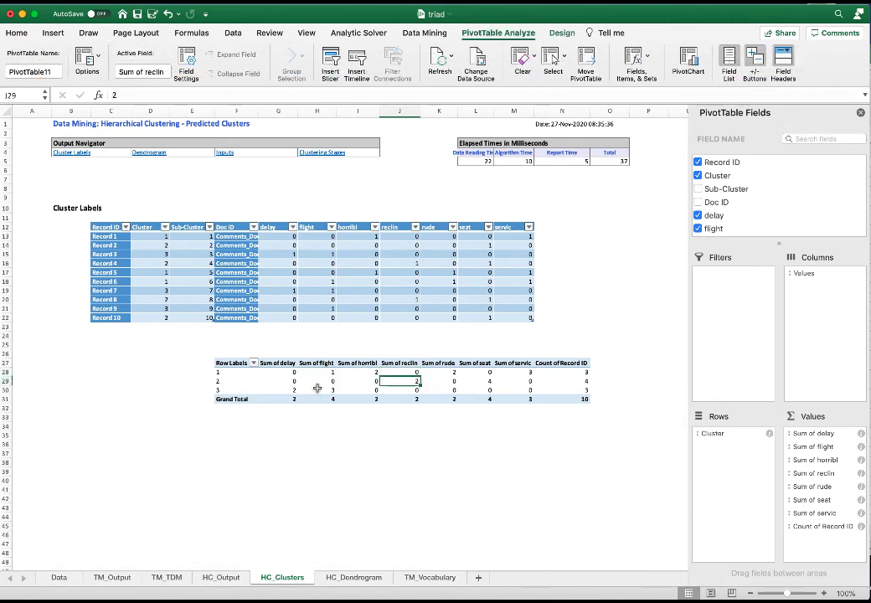